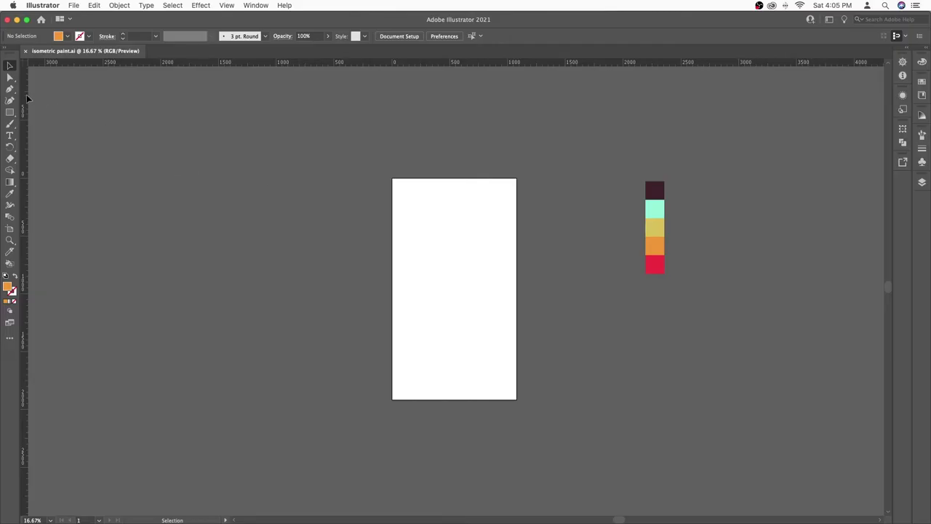
Step: Draw a tall vertical line with the Pen tool left of the artboard
left_click(9, 88)
left_click(226, 90)
left_click(228, 356)
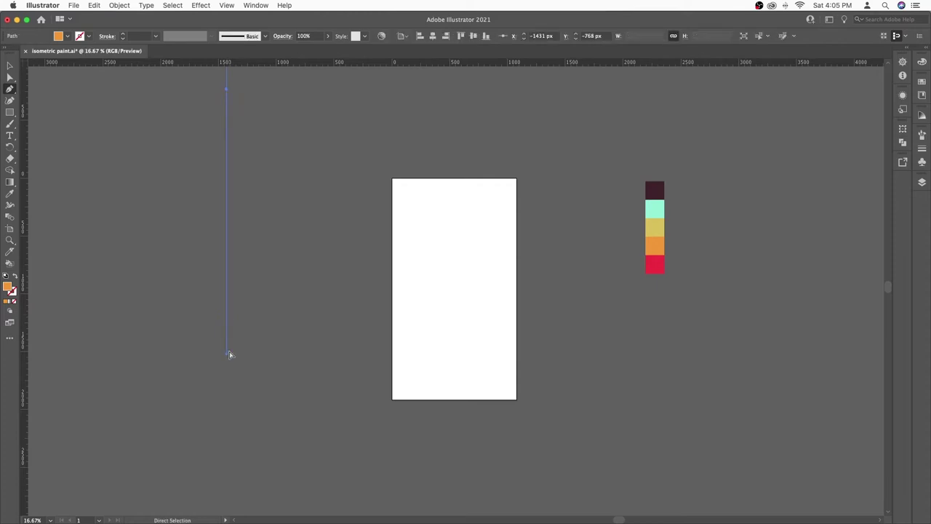
left_click(233, 78)
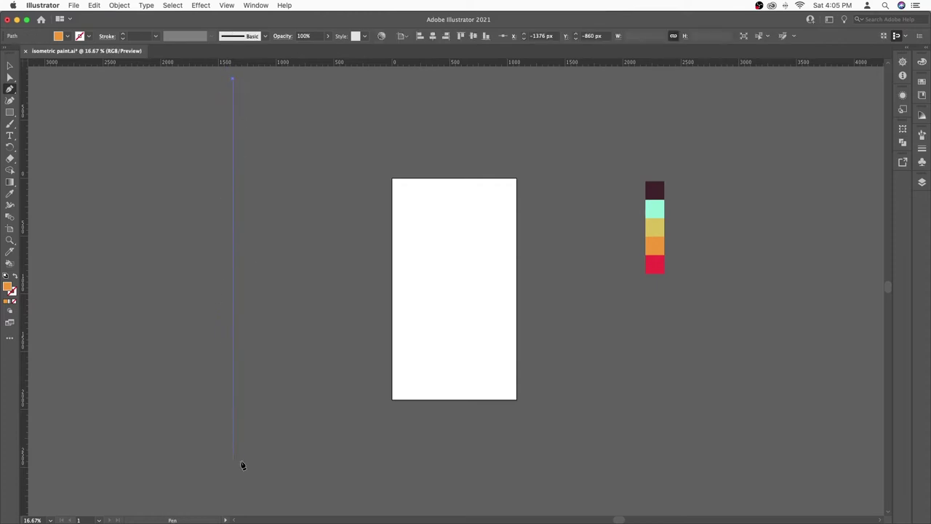
left_click(241, 498)
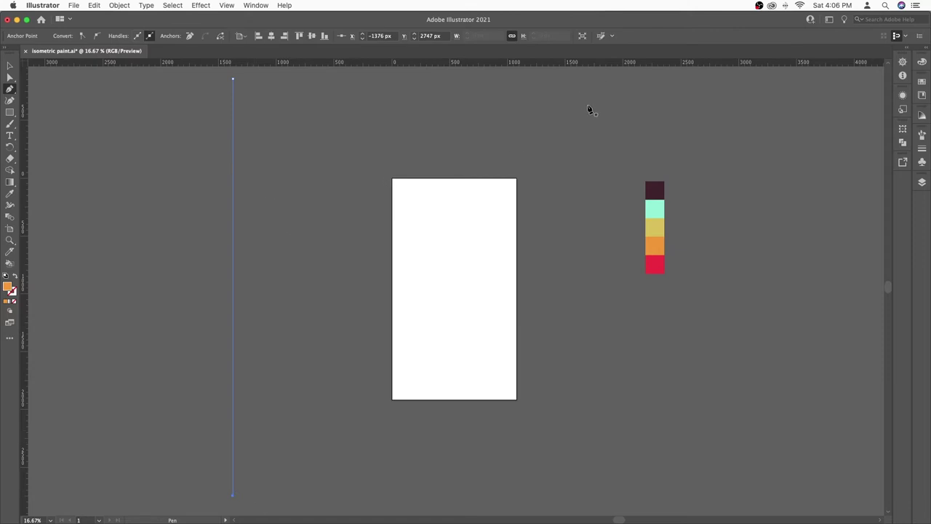
Step: Give the line a 0.5 pt stroke weight and no fill
left_click(922, 150)
left_click(846, 146)
type(".5")
key("Return")
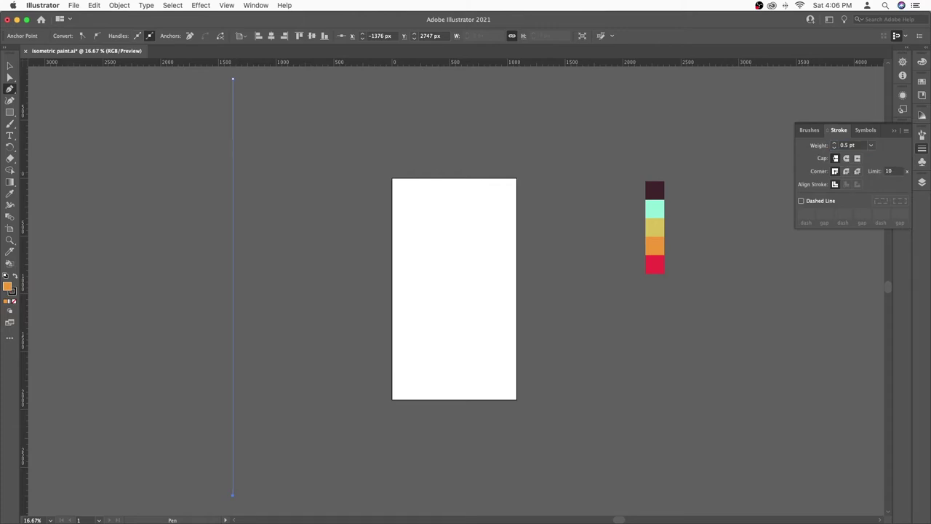
left_click(12, 303)
left_click(9, 66)
Step: Alt-drag a copy of the line right and repeat it into evenly spaced lines
left_click(220, 264)
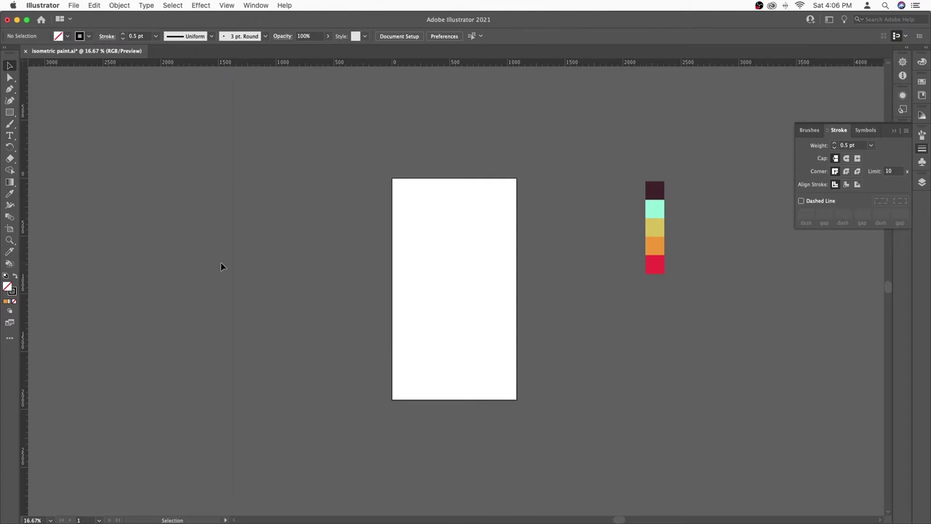
left_click(233, 295)
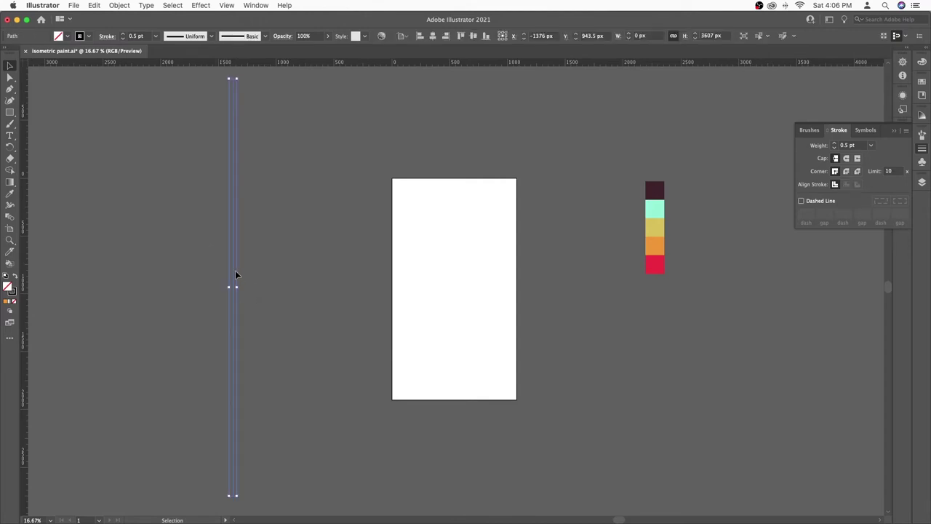
left_click_drag(234, 274, 244, 275)
key("ctrl+d")
key("ctrl+d")
key("ctrl+d")
key("ctrl+d")
key("ctrl+d")
key("ctrl+d")
key("ctrl+d")
key("ctrl+d")
key("ctrl+d")
key("ctrl+d")
key("ctrl+d")
key("ctrl+d")
key("ctrl+d")
key("ctrl+d")
key("ctrl+d")
key("ctrl+d")
key("ctrl+d")
key("ctrl+d")
key("ctrl+d")
key("ctrl+d")
key("ctrl+d")
key("ctrl+d")
key("ctrl+d")
key("ctrl+d")
key("ctrl+d")
key("ctrl+d")
key("ctrl+d")
key("ctrl+d")
key("ctrl+d")
key("ctrl+d")
key("ctrl+d")
key("ctrl+d")
key("ctrl+d")
key("ctrl+d")
key("ctrl+d")
key("ctrl+d")
key("ctrl+d")
key("ctrl+d")
key("ctrl+d")
key("ctrl+d")
key("ctrl+d")
key("ctrl+d")
key("v")
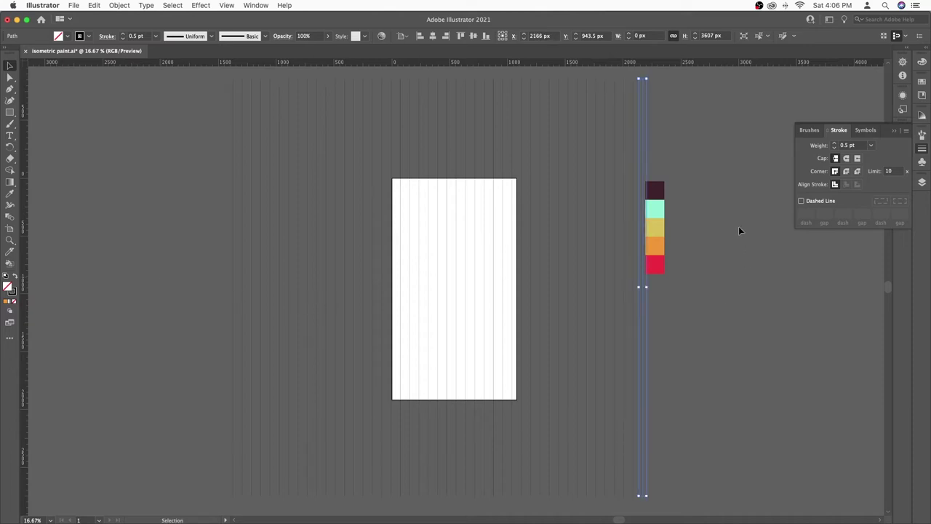
Step: Move the colour swatches further right and select all the vertical lines
left_click(739, 226)
left_click_drag(661, 267, 822, 353)
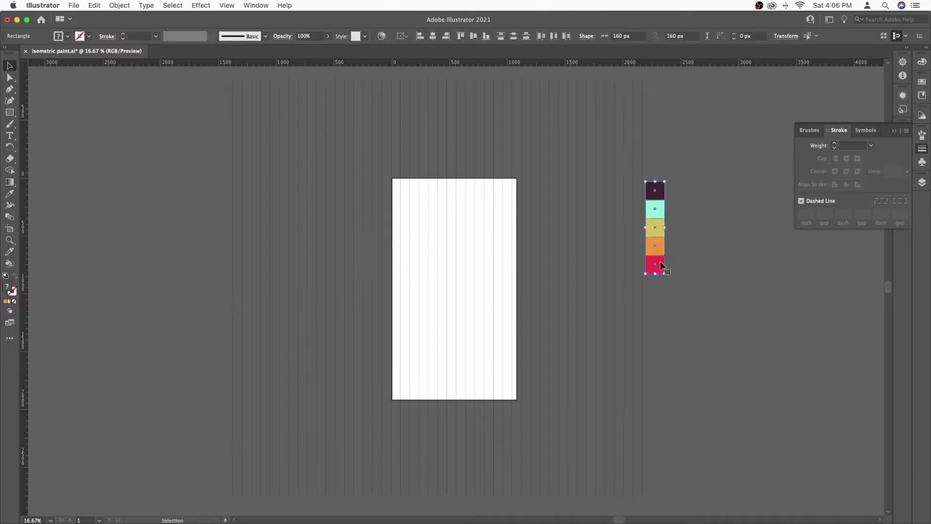
left_click(191, 200)
left_click_drag(682, 404, 625, 399)
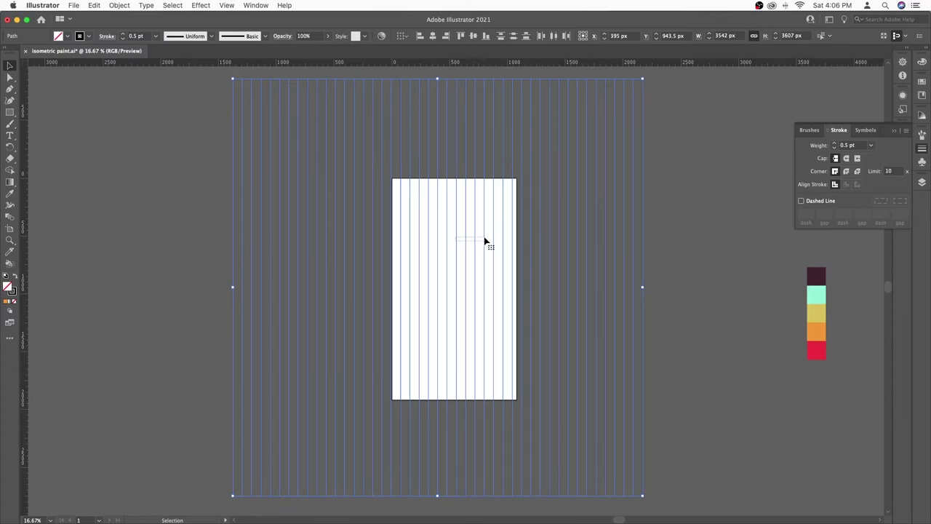
Step: Reselect the vertical line group and nudge it slightly right
left_click(169, 182)
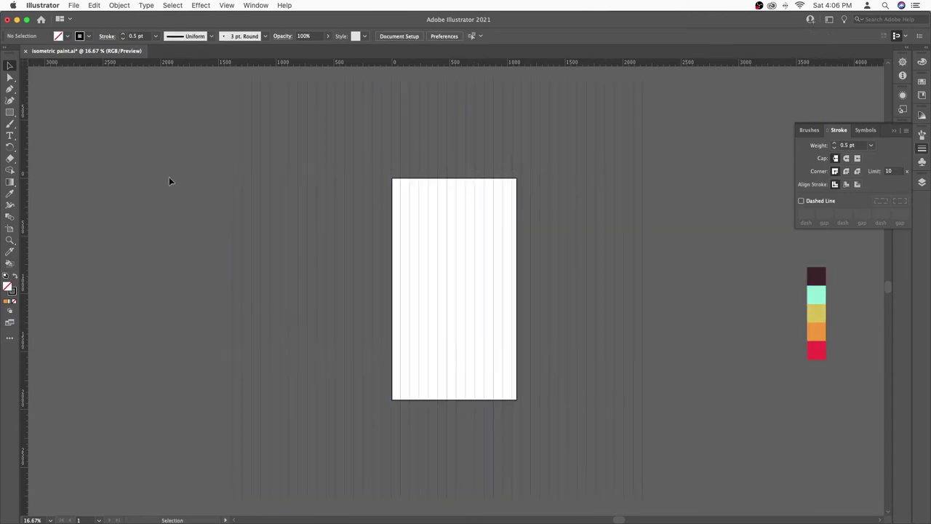
left_click(620, 356)
key("a")
key("v")
key("Right")
key("Right")
key("Right")
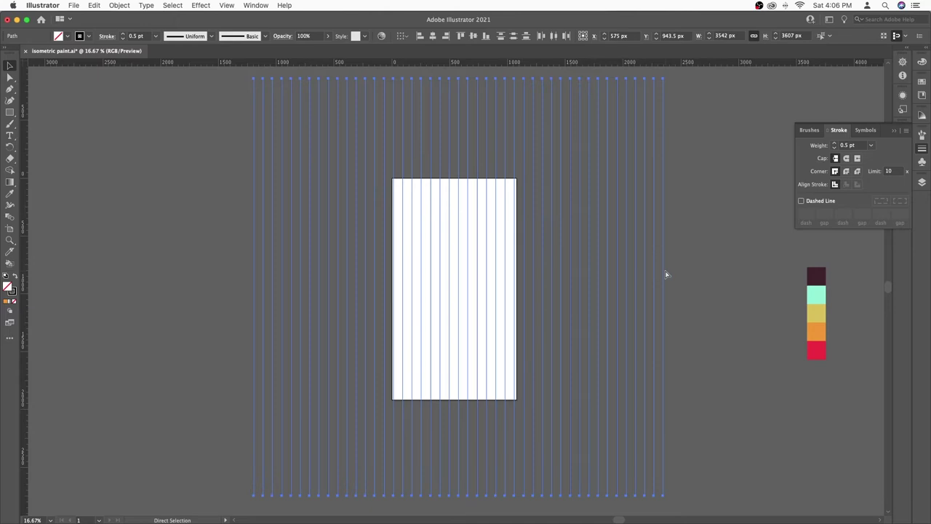
Step: Copy the lines and Paste in Front to stack an identical copy
left_click(95, 5)
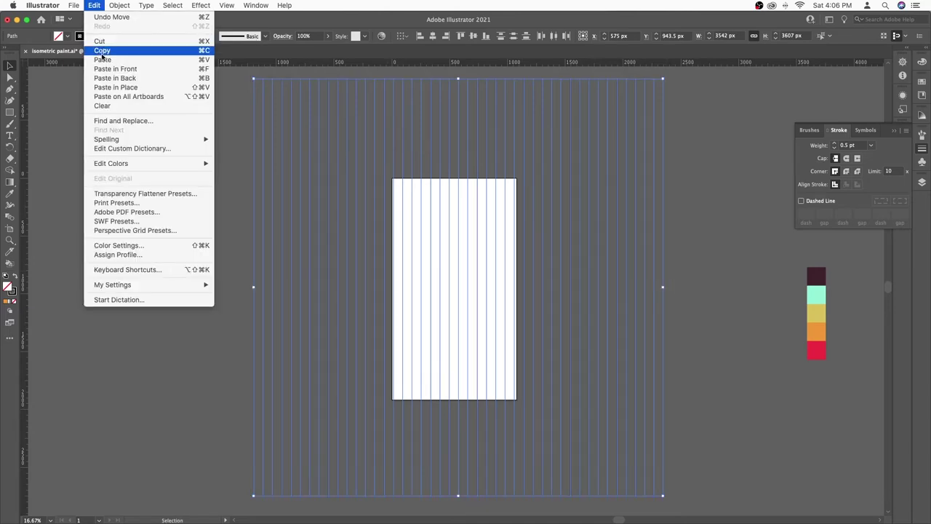
left_click(109, 56)
left_click(94, 5)
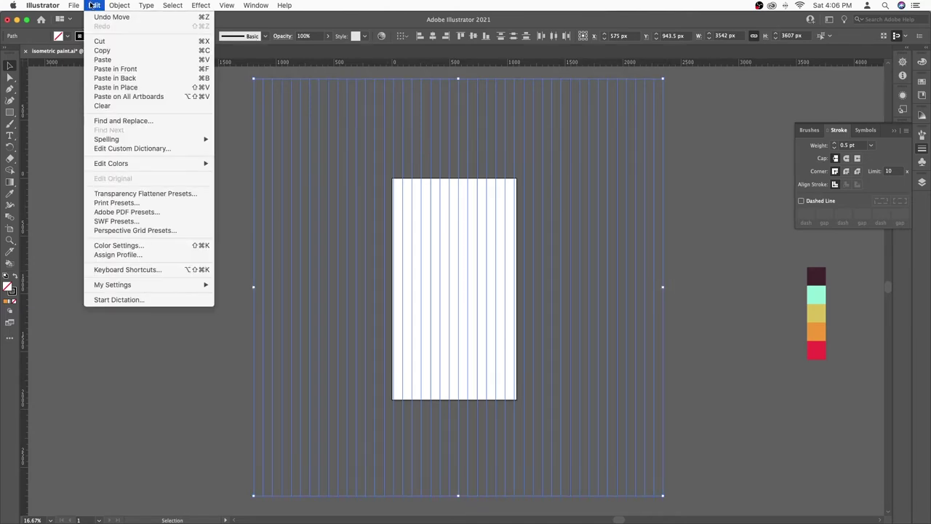
left_click(122, 70)
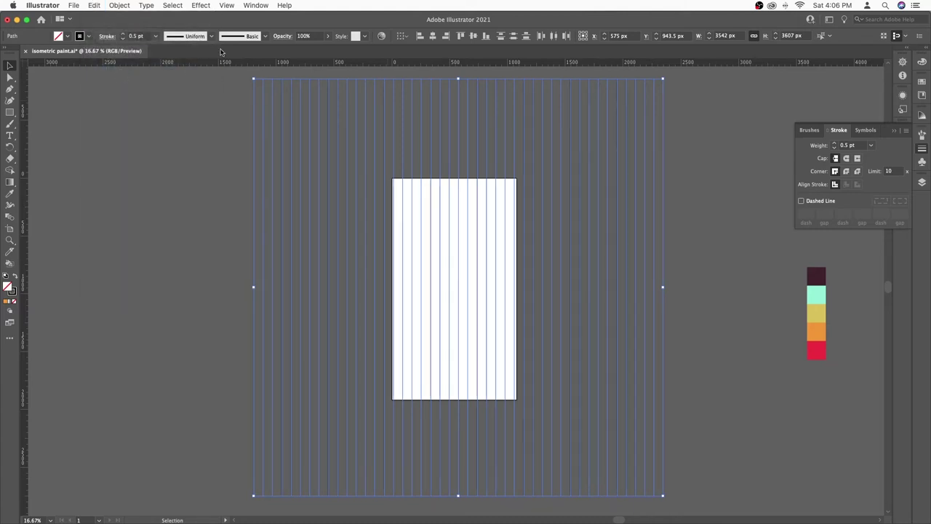
left_click(251, 5)
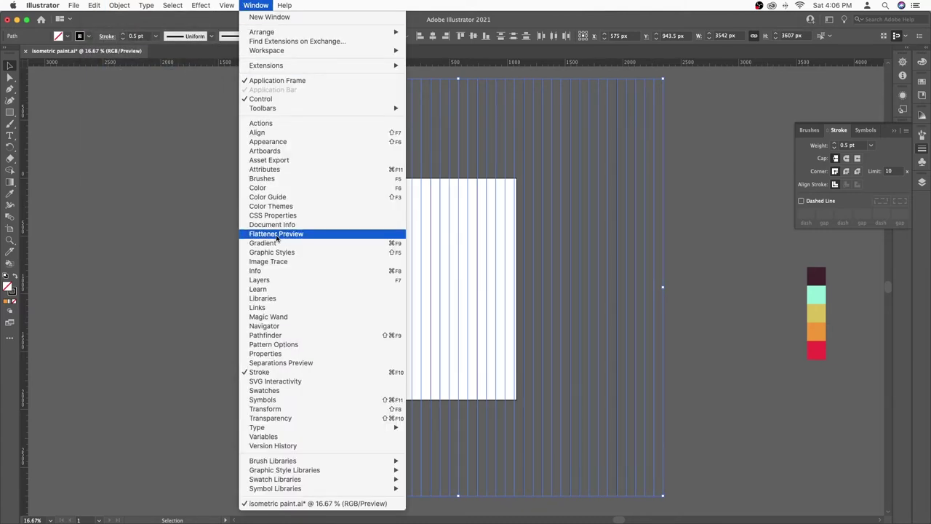
Step: Rotate the stacked copy of lines to 60° in the Transform panel
left_click(277, 409)
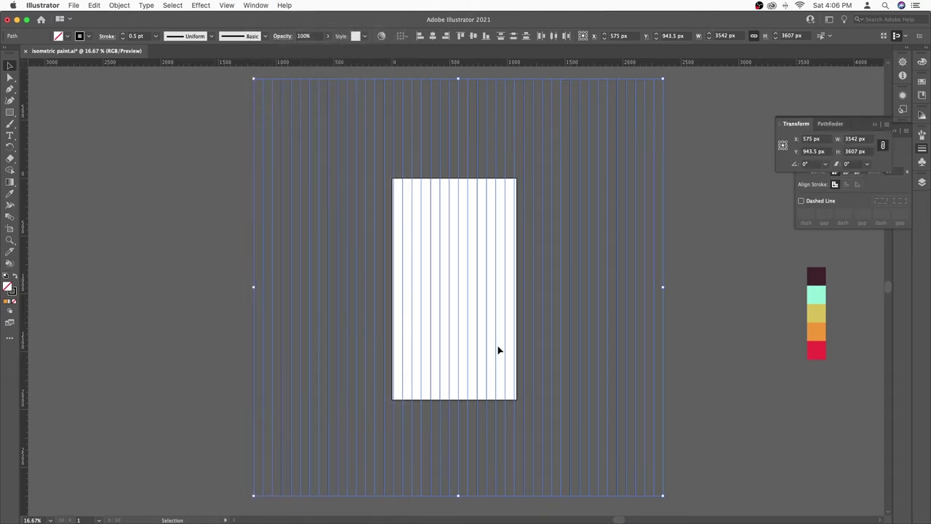
left_click(885, 129)
left_click(866, 123)
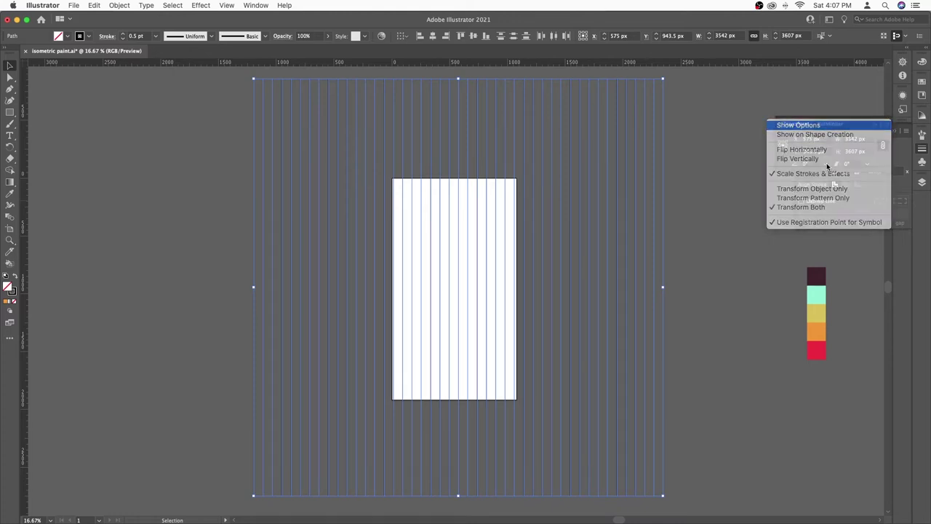
left_click(812, 163)
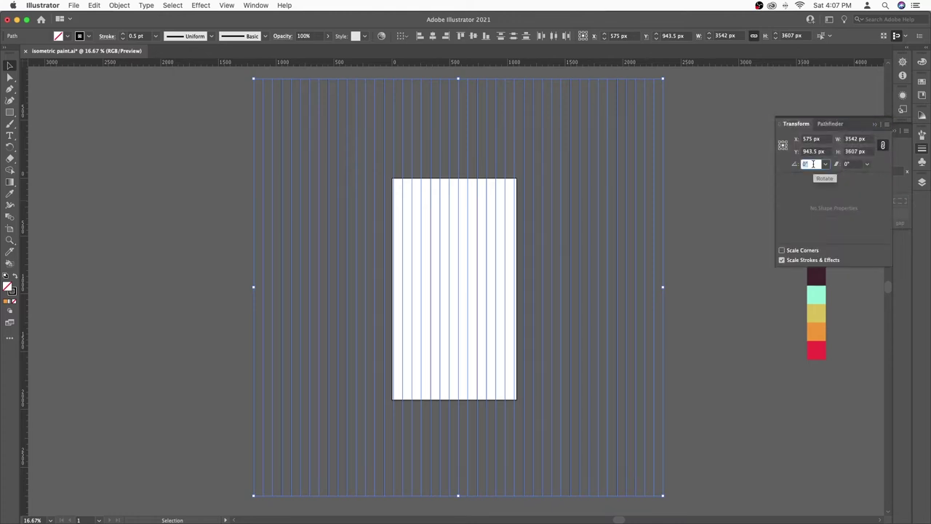
type("60")
key("Return")
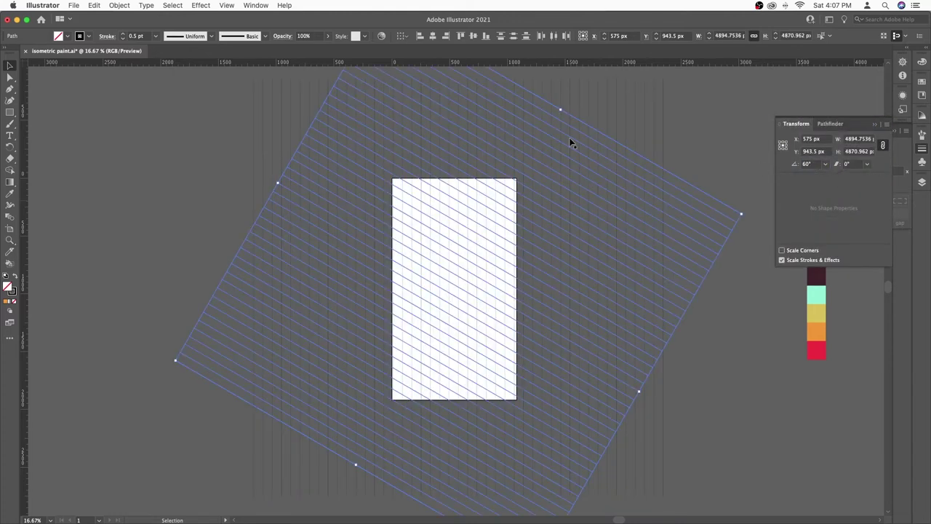
Step: Paste another copy in front, rotate it to -60°, and deselect the grid
left_click(96, 7)
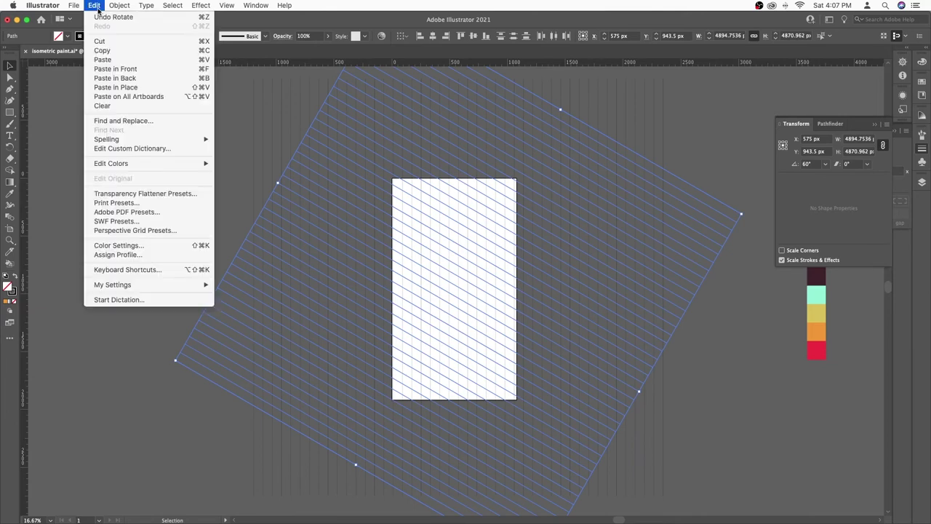
left_click(102, 51)
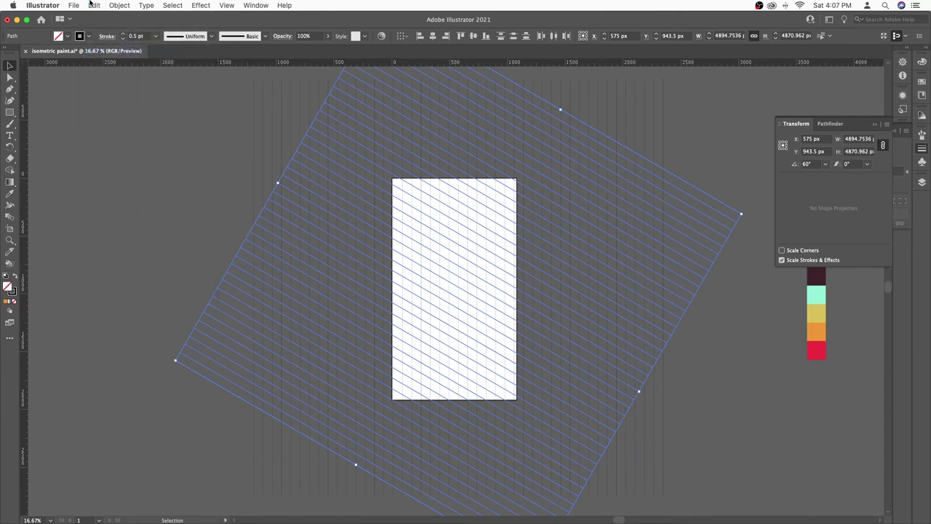
left_click(93, 5)
left_click(113, 71)
left_click(814, 164)
type("-")
key("Return")
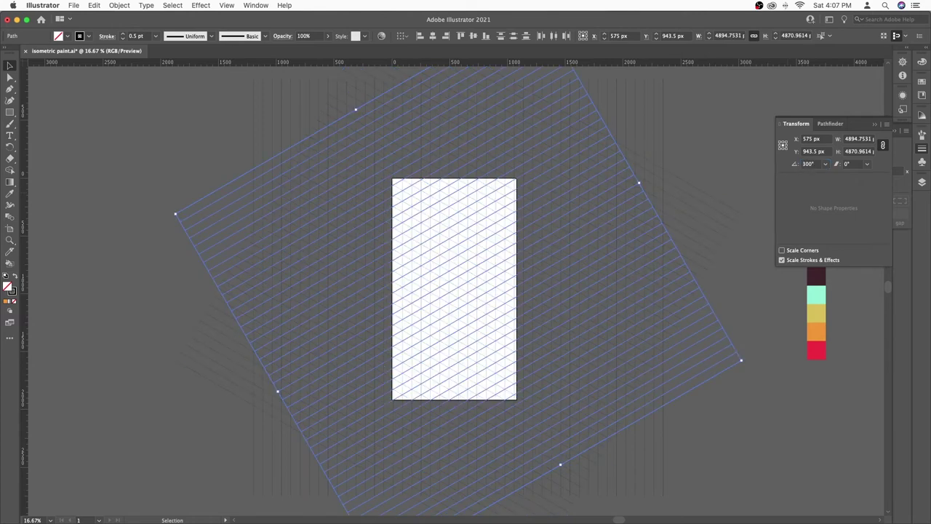
left_click(122, 163)
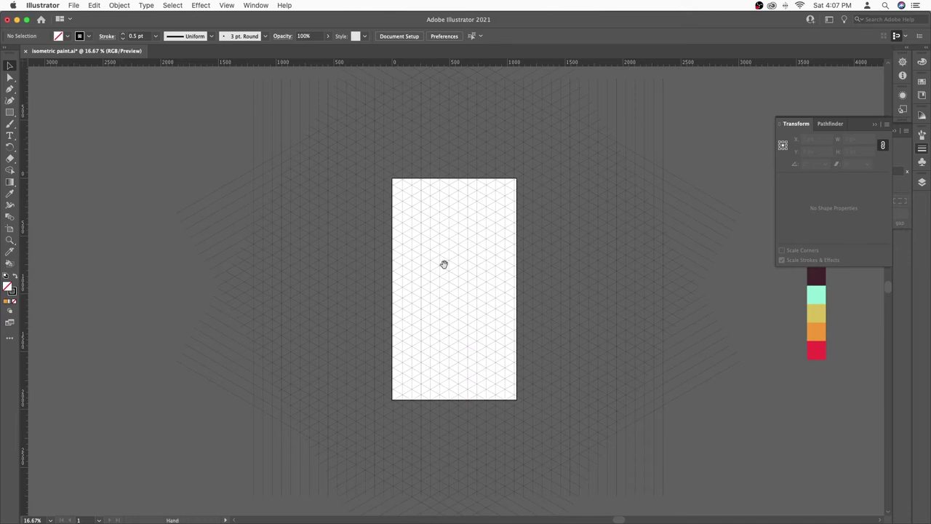
Step: Select the five colour squares and fit the whole artboard in the window
left_click_drag(444, 264, 376, 258)
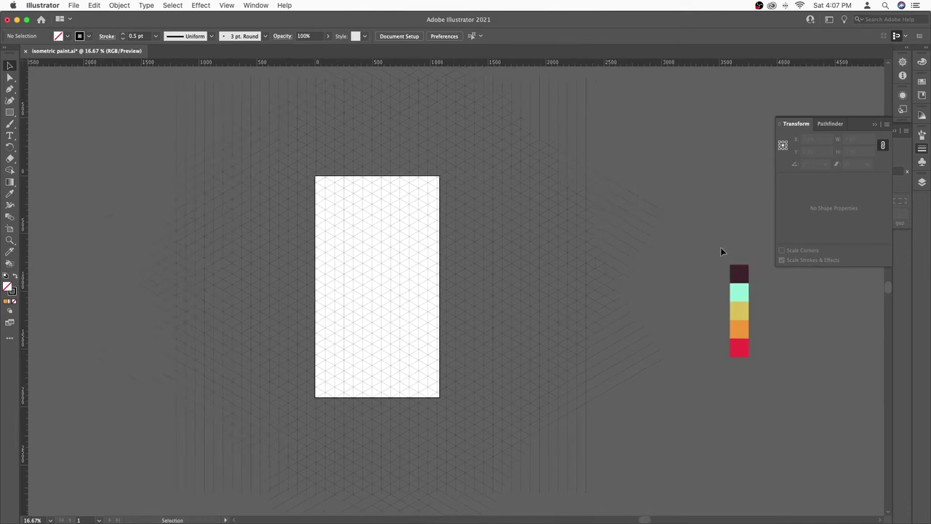
key("super+a")
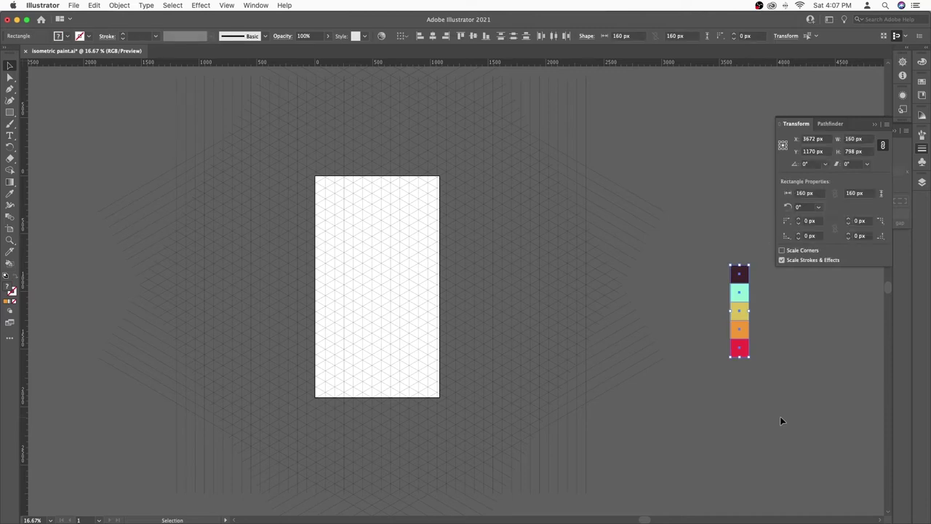
key("super+0")
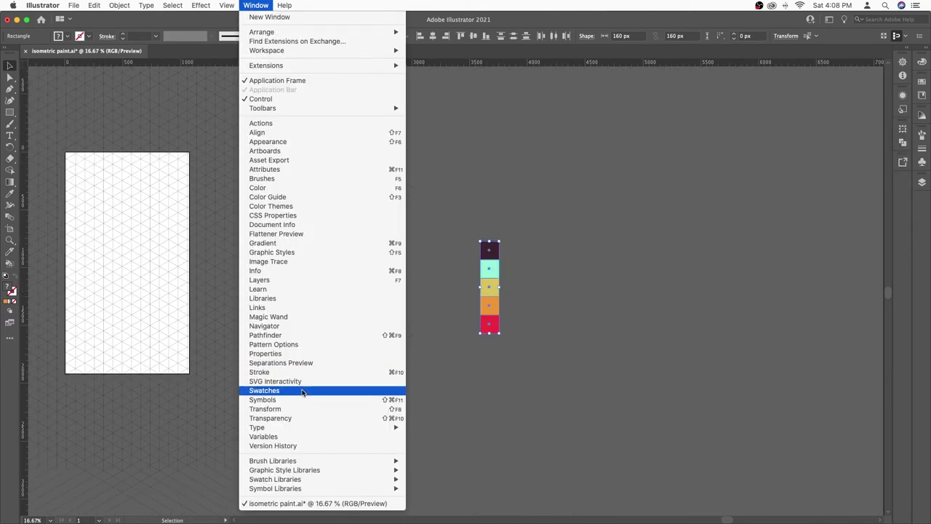
Step: Add the five square colours to Swatches as a colour group, then delete the squares
left_click(303, 391)
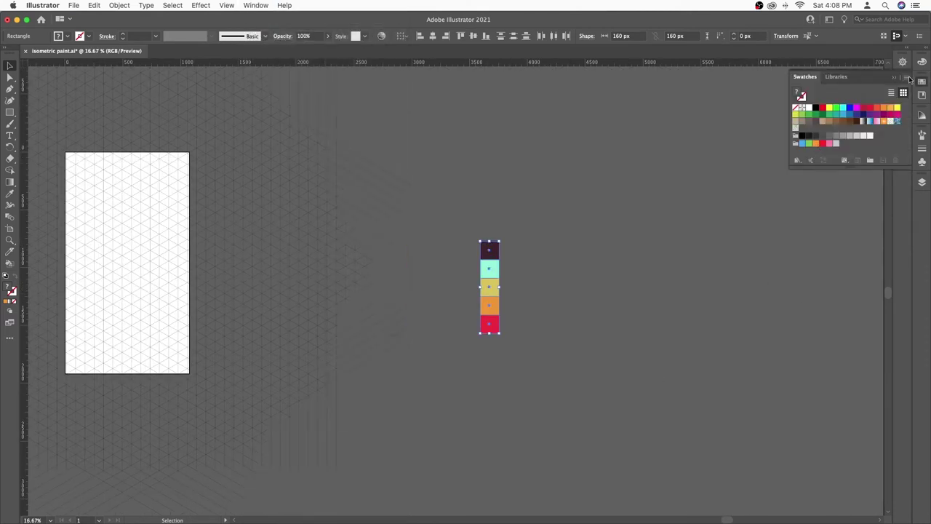
left_click(906, 77)
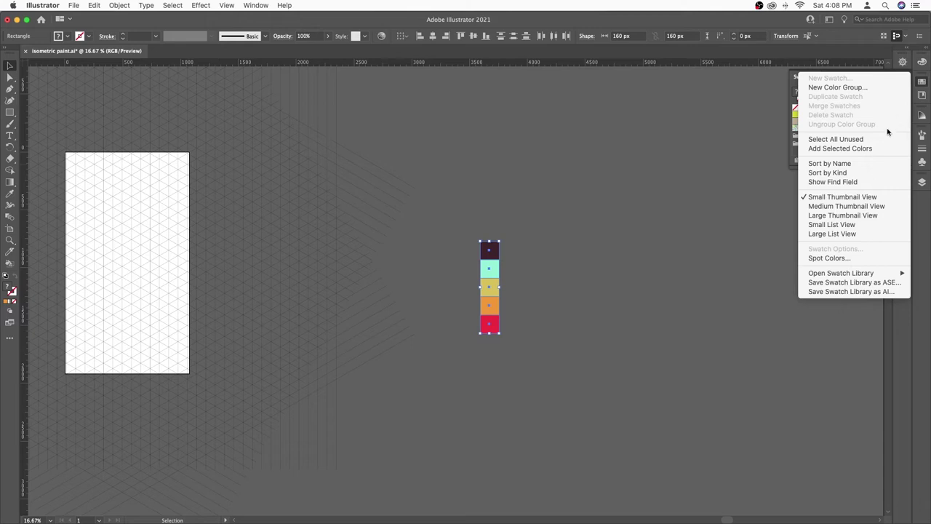
left_click(858, 148)
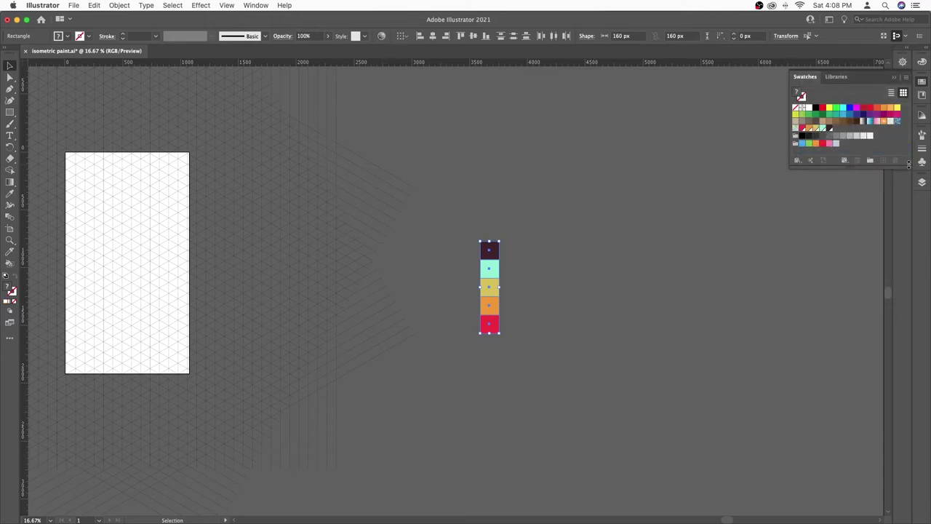
left_click_drag(908, 164, 909, 256)
left_click(586, 346)
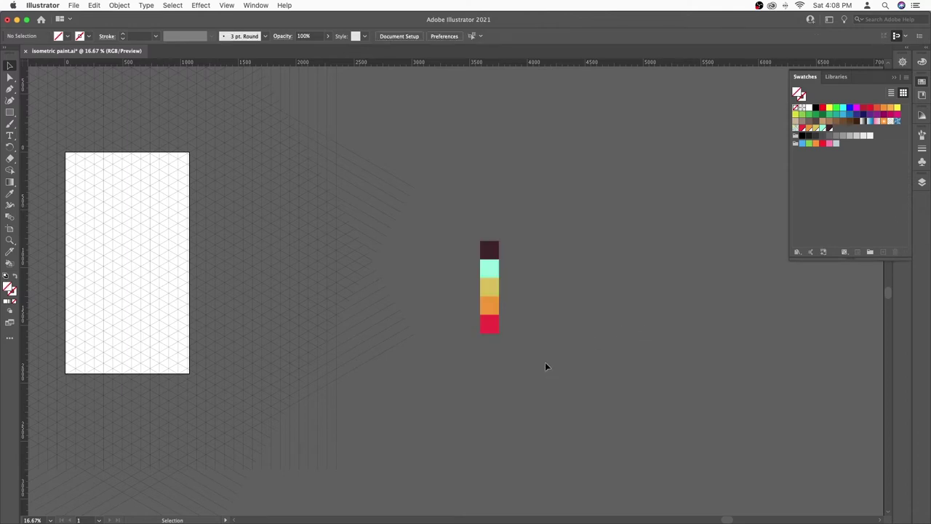
left_click_drag(477, 217, 588, 266)
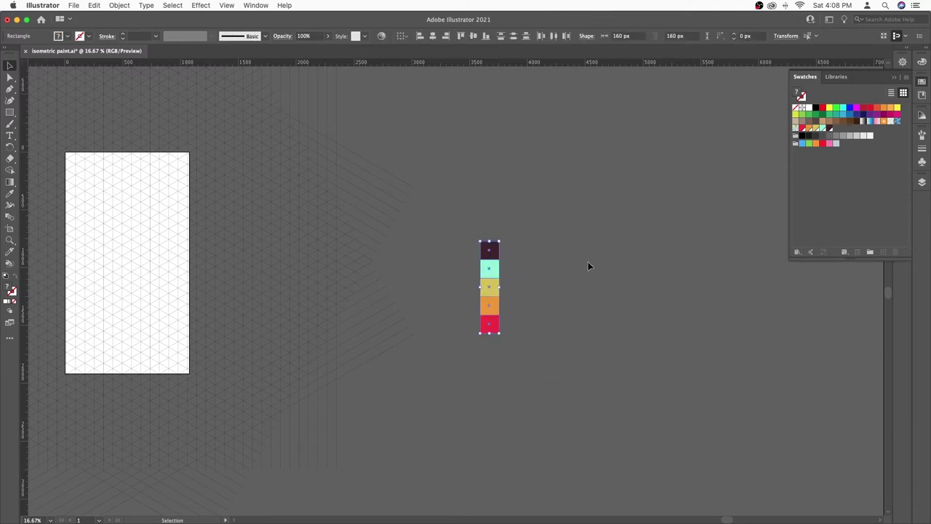
key("Delete")
Step: Make the whole grid a Live Paint group and paint a mint column
key("ctrl+0")
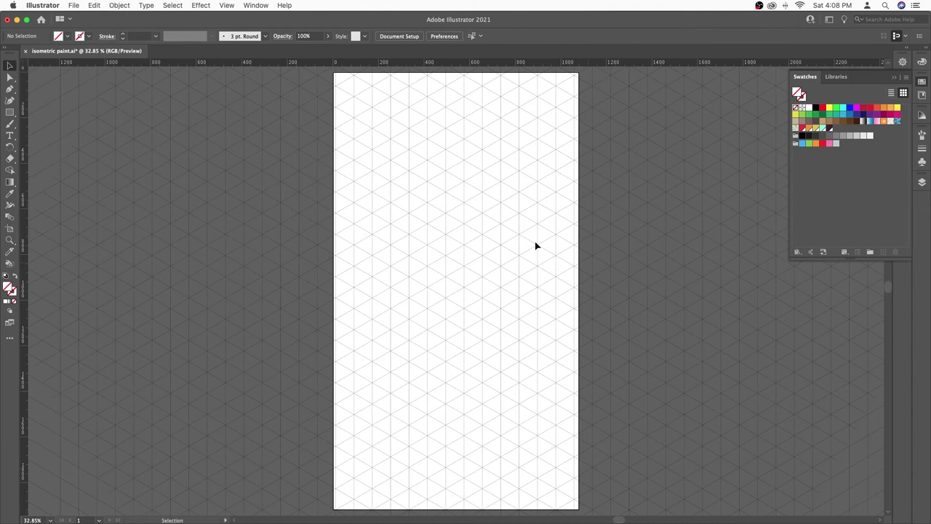
key("ctrl+a")
key("k")
left_click(822, 129)
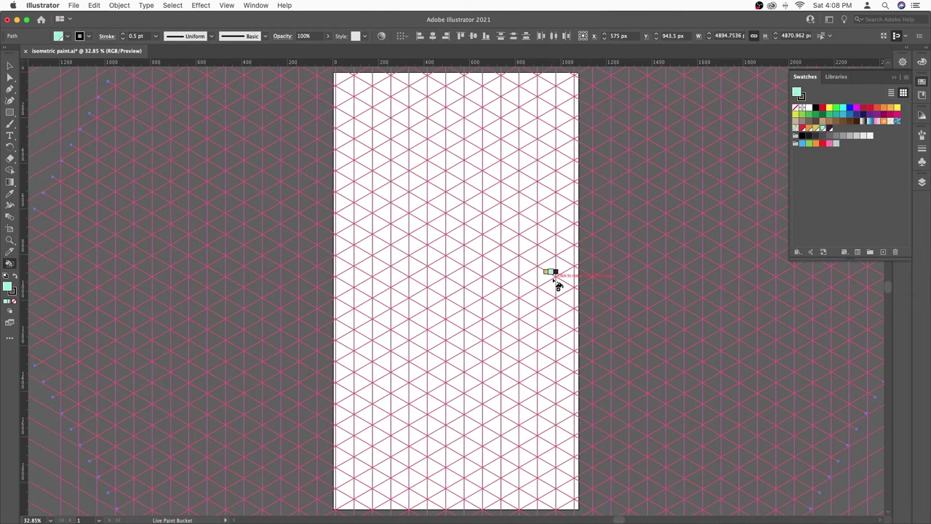
left_click(450, 378)
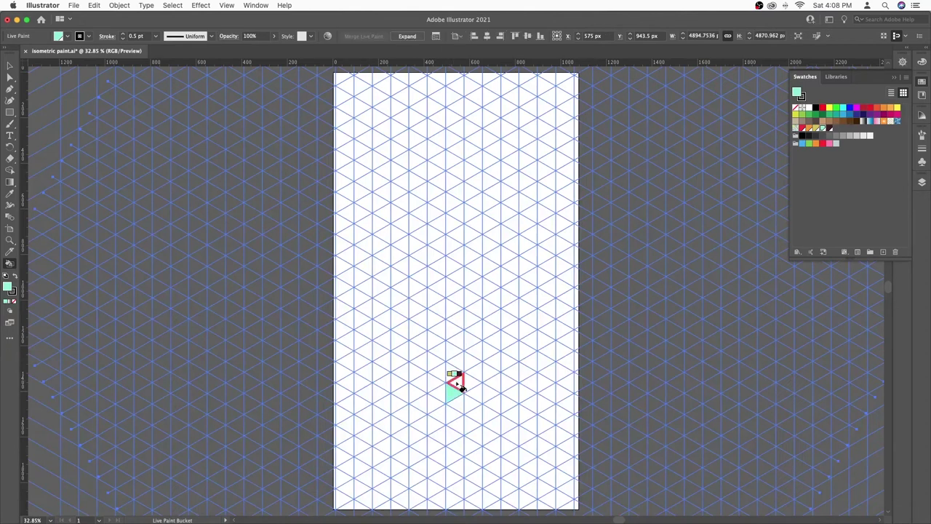
left_click_drag(454, 380, 457, 270)
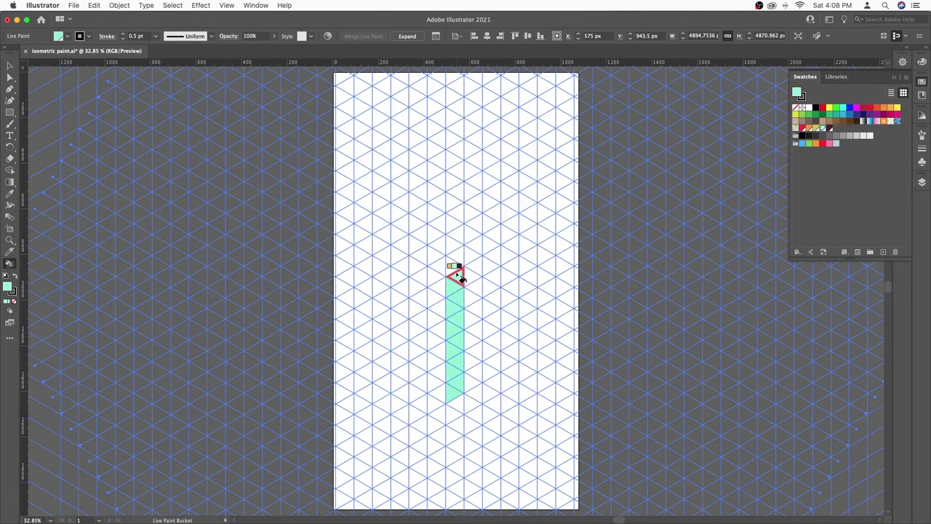
Step: Paint adjacent orange, red and pale yellow columns of triangles
left_click(807, 128)
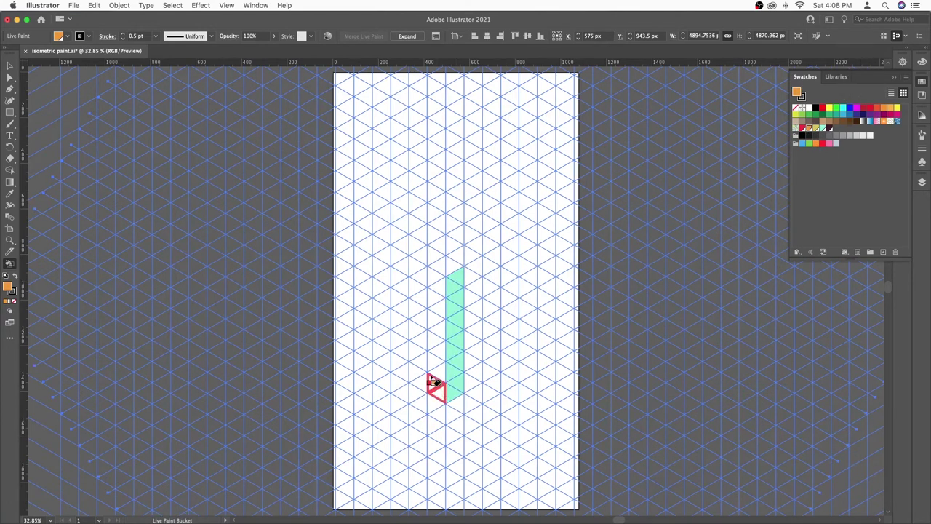
left_click_drag(434, 381, 438, 280)
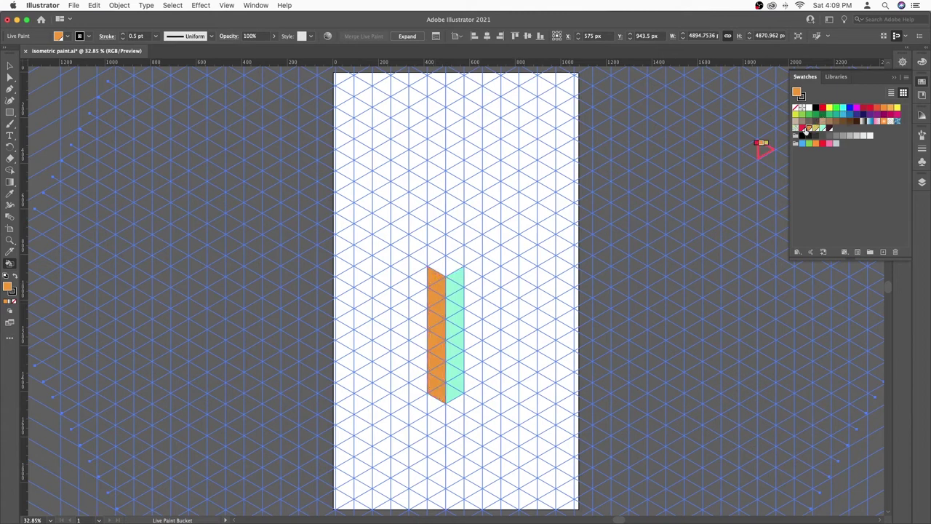
left_click(802, 128)
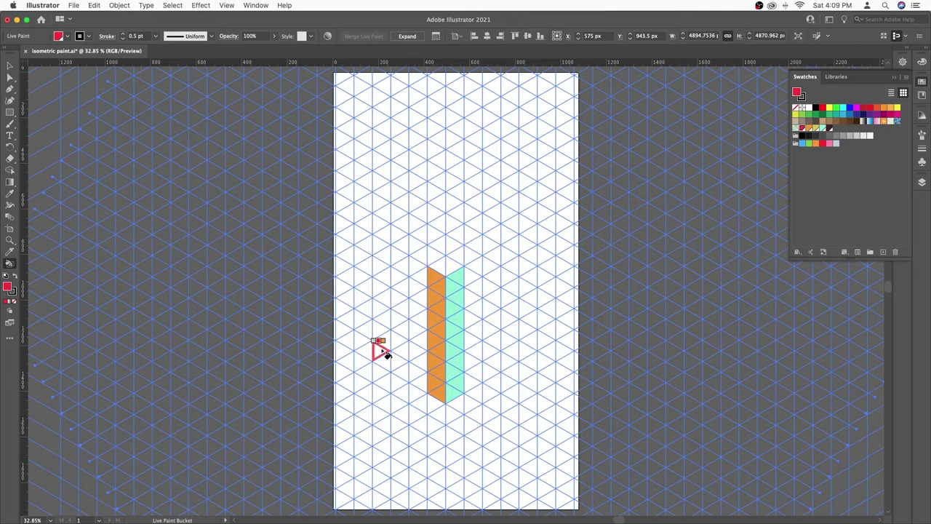
left_click_drag(405, 373, 402, 261)
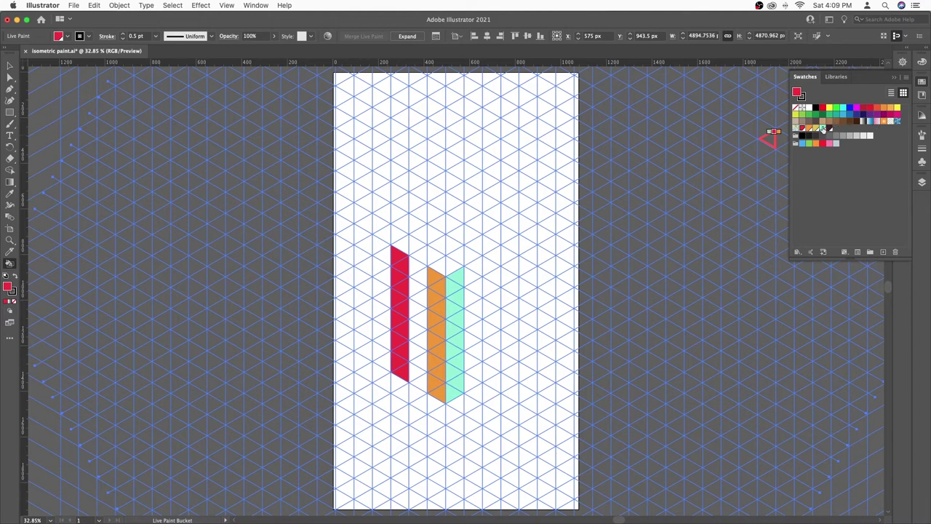
key("Right")
left_click_drag(415, 379, 416, 263)
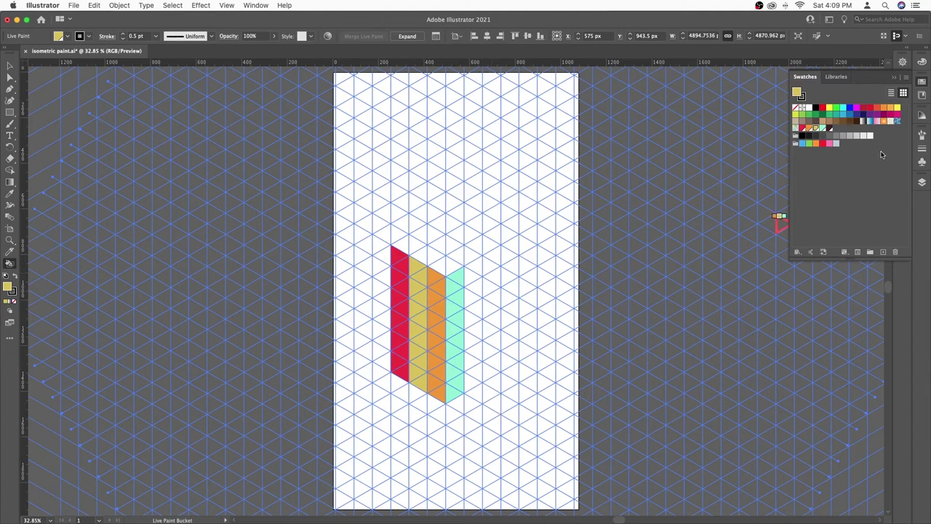
Step: Paint a mint top connector and right column, an inner yellow column and an orange connector
key("Right")
left_click_drag(457, 379, 510, 326)
key("Left")
left_click_drag(490, 368, 491, 164)
key("Left")
left_click_drag(437, 267, 495, 244)
key("Right")
left_click(447, 245)
Step: Extend the red column to the top, add a dark purple column, and paint mint connector faces
key("Left")
key("Left")
left_click_drag(395, 208, 406, 141)
key("Left")
left_click_drag(376, 111, 382, 364)
key("Left")
left_click_drag(420, 248, 461, 214)
key("Left")
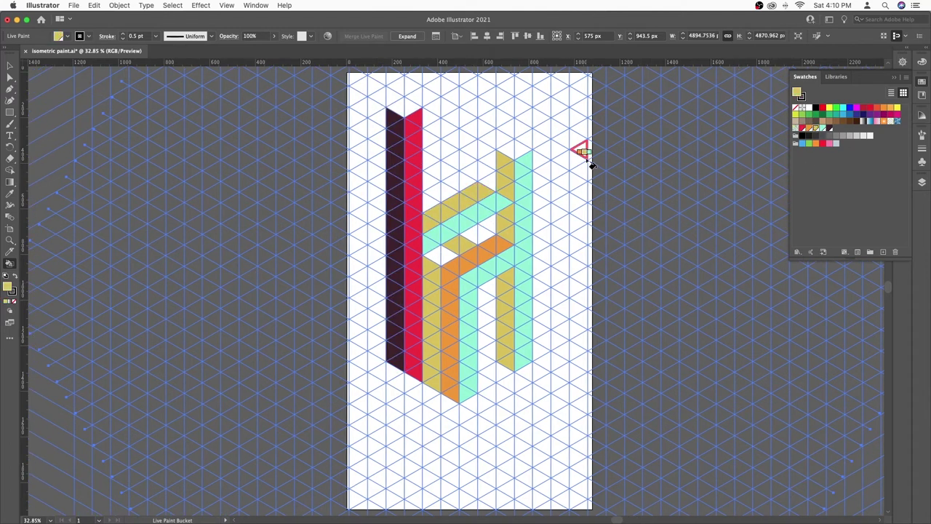
Step: Paint the lower base faces yellow and orange with a mint column below
key("ctrl+minus")
left_click_drag(389, 364, 473, 402)
key("Left")
left_click_drag(386, 367, 462, 418)
key("Right")
key("Right")
mouse_move(415, 398)
left_mouse_down()
mouse_move(429, 459)
mouse_move(420, 447)
left_mouse_up()
key("Left")
Step: Paint a white face, an orange right column and a yellow diagonal bar
key("Right")
left_click(424, 392)
key("Right")
mouse_move(500, 155)
left_mouse_down()
mouse_move(510, 339)
mouse_move(515, 333)
left_mouse_up()
key("Left")
key("Left")
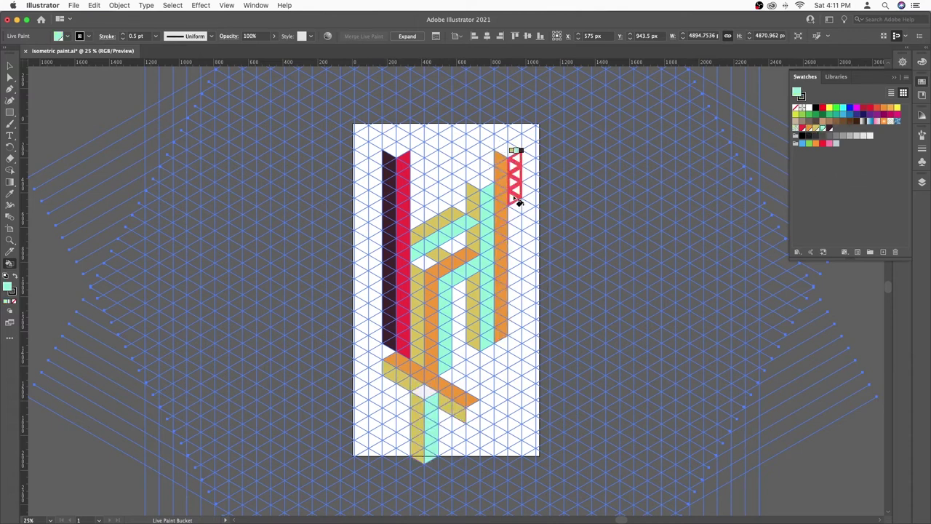
key("Left")
left_click_drag(476, 166, 426, 198)
left_click(488, 142)
Step: Paint the orange column's top mint, a white upper face and a thin dark purple strip
key("Left")
key("Right")
left_click(518, 125)
key("Left")
key("Left")
left_click(474, 206)
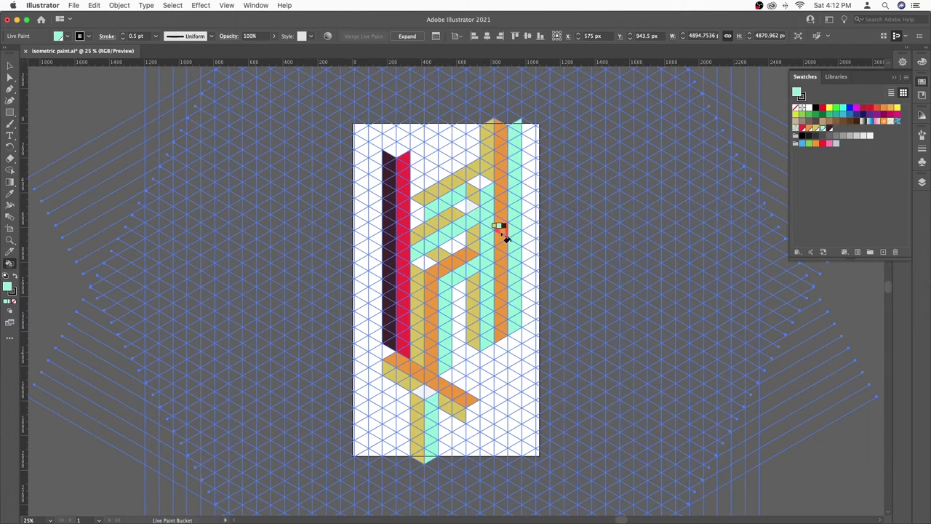
left_click(443, 298, "alt")
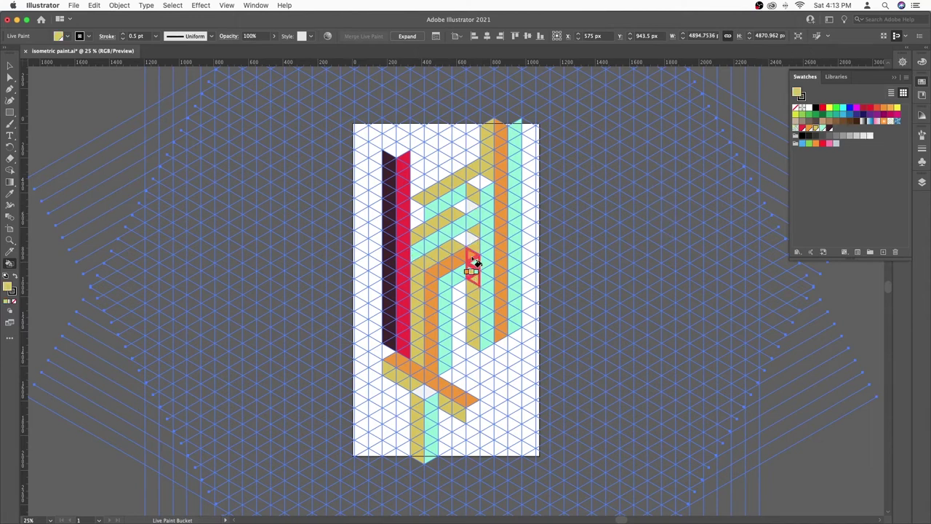
key("Left")
left_click(457, 320)
Step: Paint the left-edge strip red with a mint strip beside it and a mint face
key("Right")
left_click(360, 130)
key("Right")
key("Right")
left_click(376, 389)
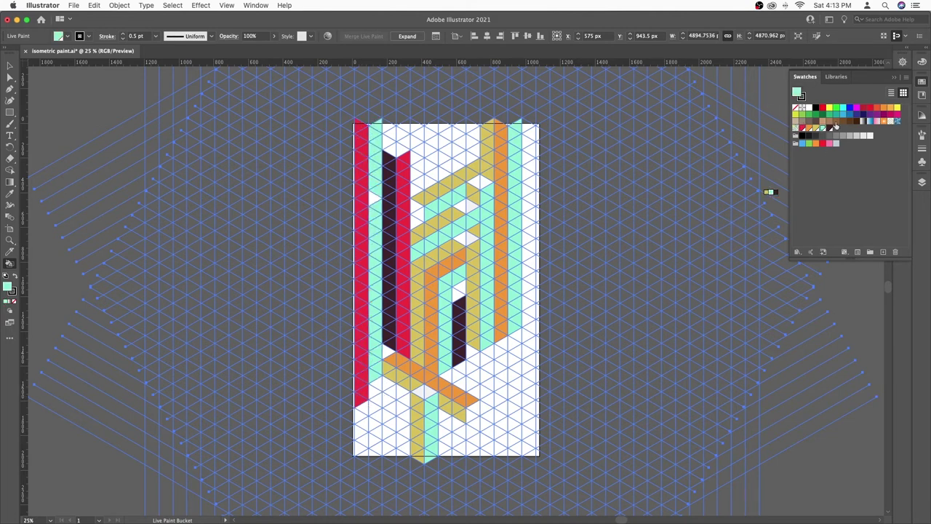
key("Left")
left_click(822, 128)
left_click(392, 227)
Step: Paint two narrow top strips orange and a lower-right strip mint
key("Left")
key("Left")
left_click(418, 161)
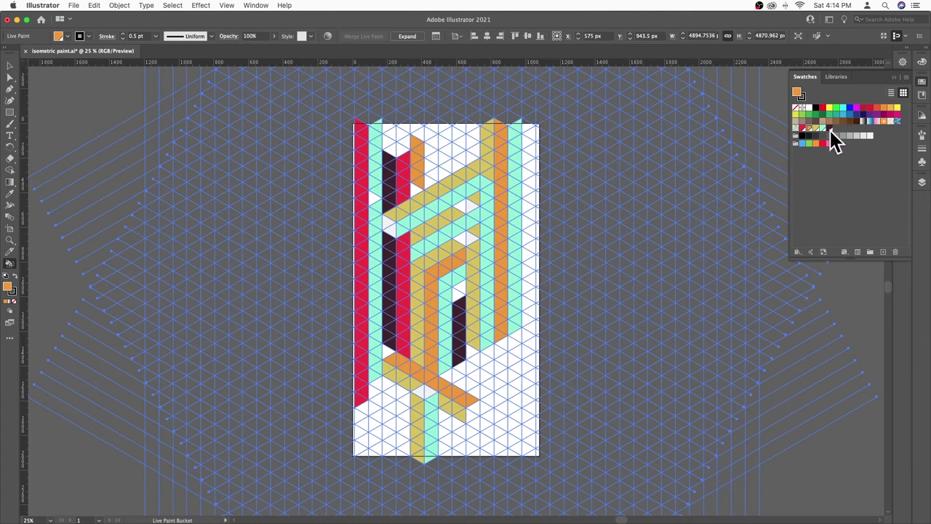
left_click(440, 156)
key("Right")
key("Right")
left_click(525, 425)
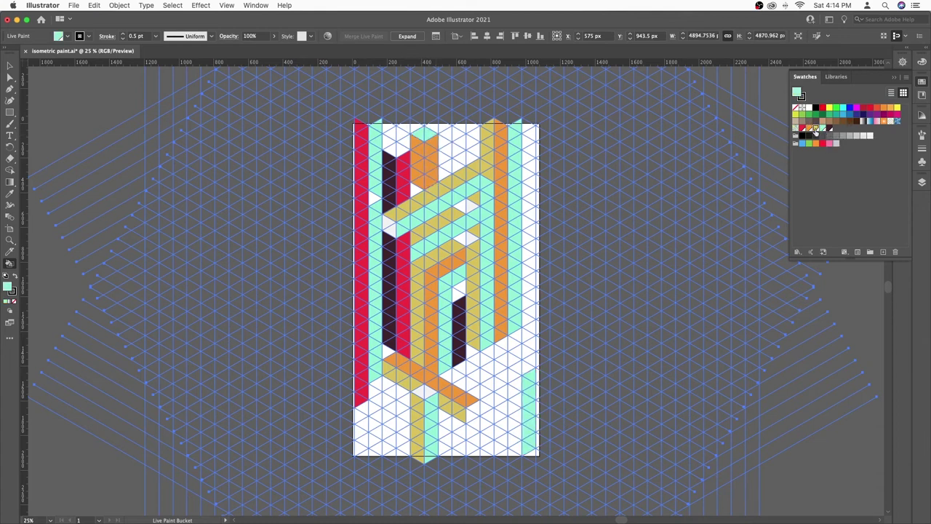
Step: Paint alternating orange and mint lower-right strips and a red bottom strip
key("Left")
left_click(503, 436)
key("Right")
key("Right")
left_click(487, 363)
key("Left")
key("Left")
key("Left")
left_click(471, 426)
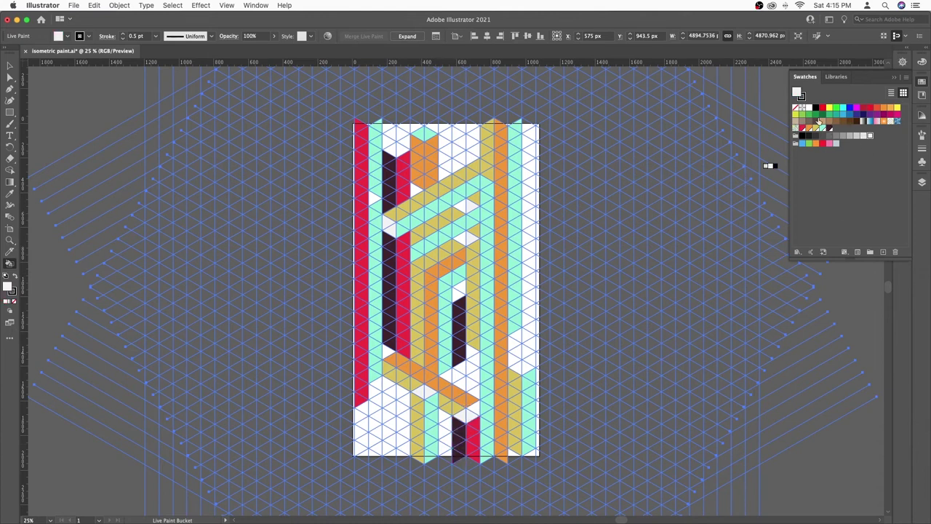
Step: Paint the lower-left strips red and yellow
key("Right")
key("Right")
key("Right")
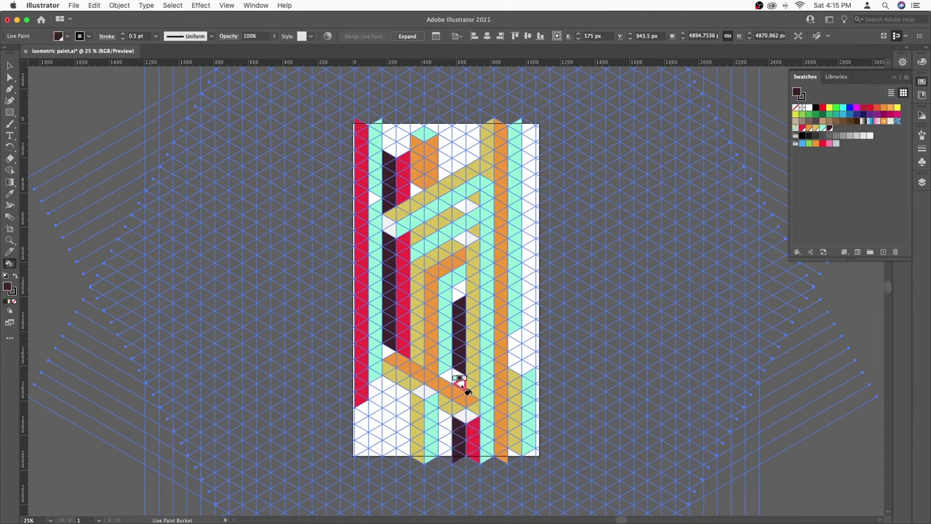
key("Left")
key("Left")
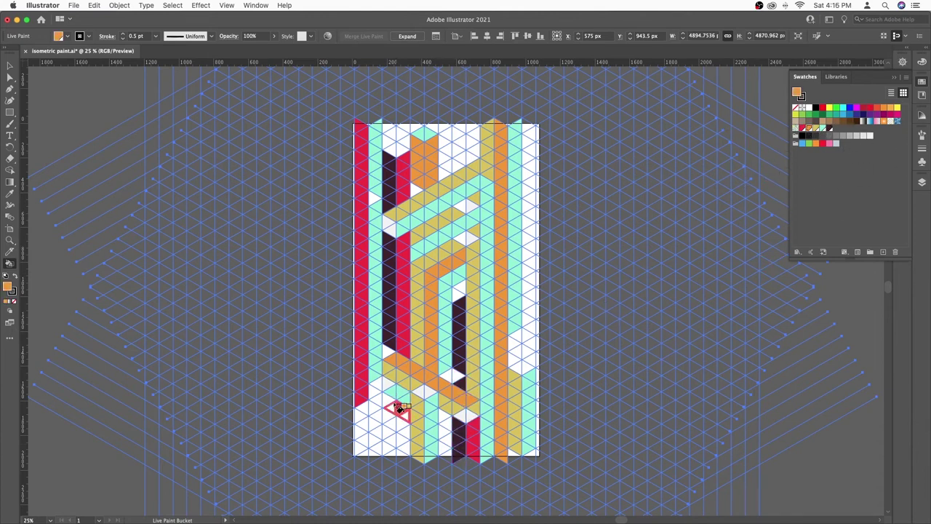
key("Left")
left_click(404, 432)
key("Right")
key("Right")
left_click(388, 441)
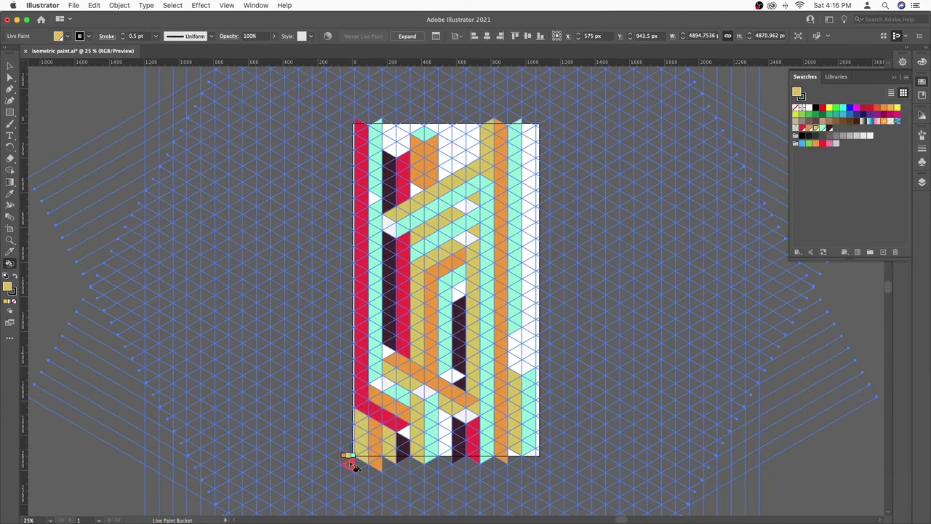
key("Right")
Step: Paint the top edge and right-edge strip dark purple, with mint faces near the top
left_click(415, 126)
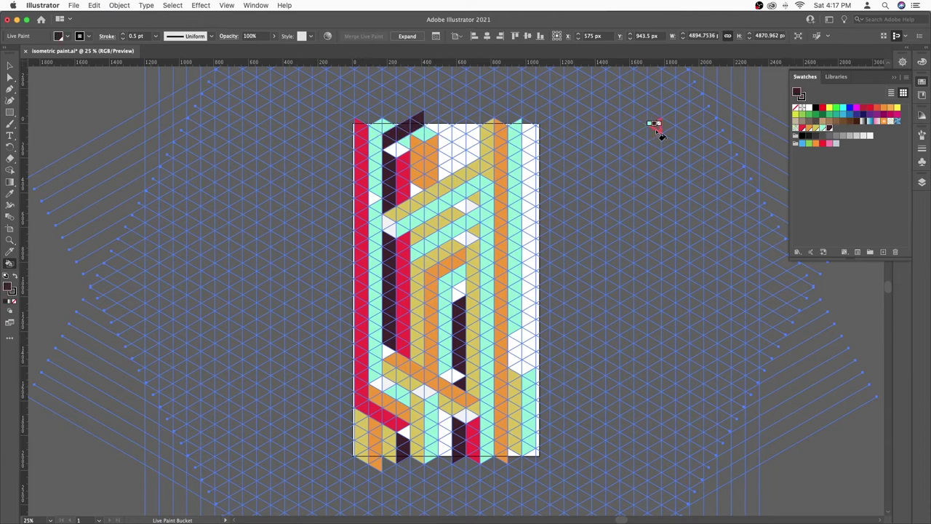
left_click_drag(524, 349, 530, 128)
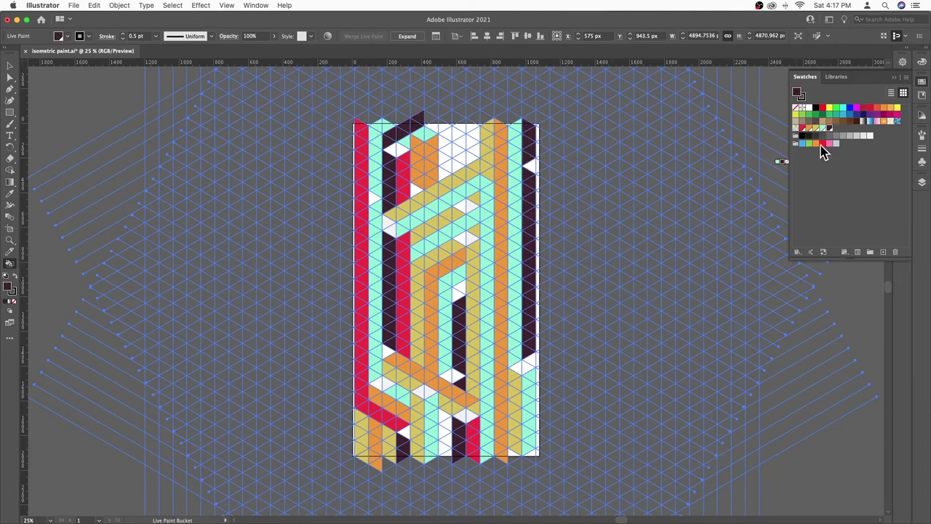
key("d")
left_click(822, 131)
left_click_drag(443, 166, 491, 144)
left_click(826, 129)
left_click(461, 135)
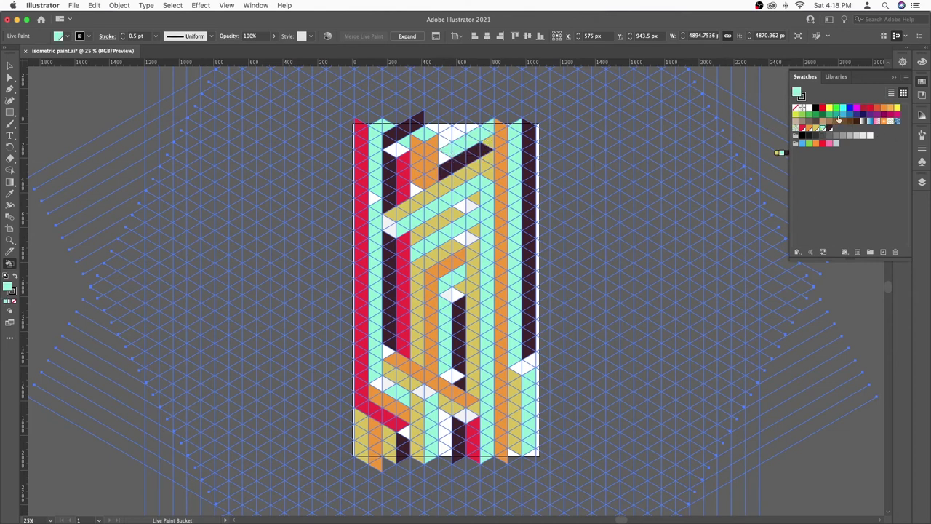
key("Left")
key("Left")
key("Left")
Step: Paint the right-edge strip red, the left-edge strip dark purple and top-edge faces gold
left_click_drag(542, 123, 544, 437)
key("Right")
key("Right")
key("Right")
left_click_drag(350, 121, 356, 288)
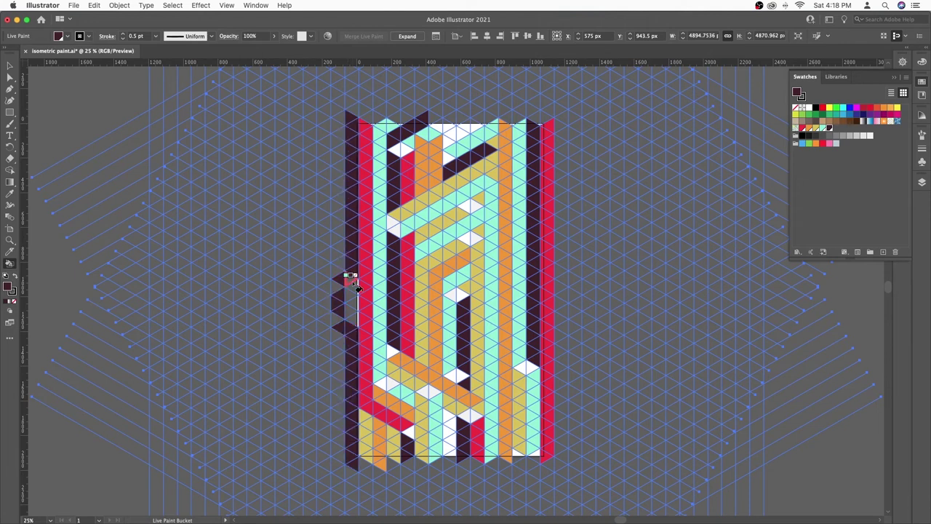
left_click(821, 128)
left_click(502, 120)
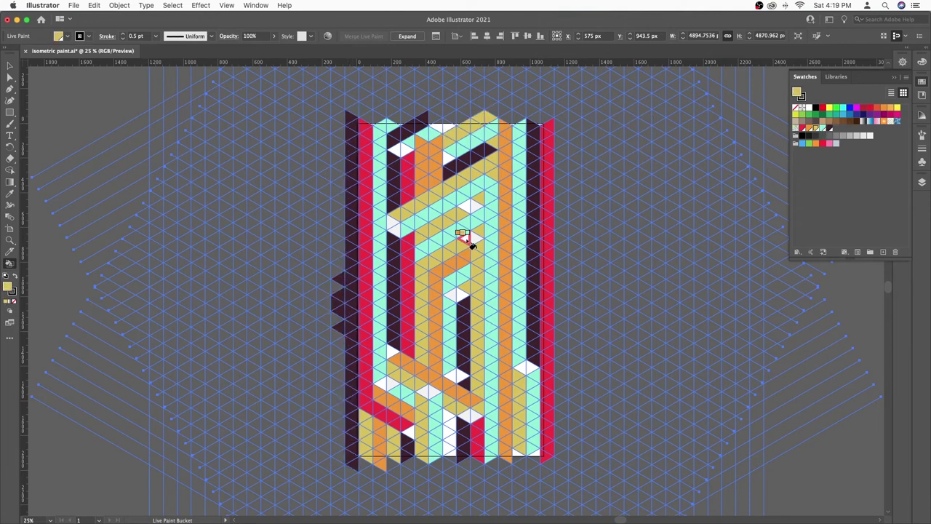
Step: Try orange on the lower-right faces, undo it, and paint a band there red instead
left_click(870, 136)
left_click(809, 128)
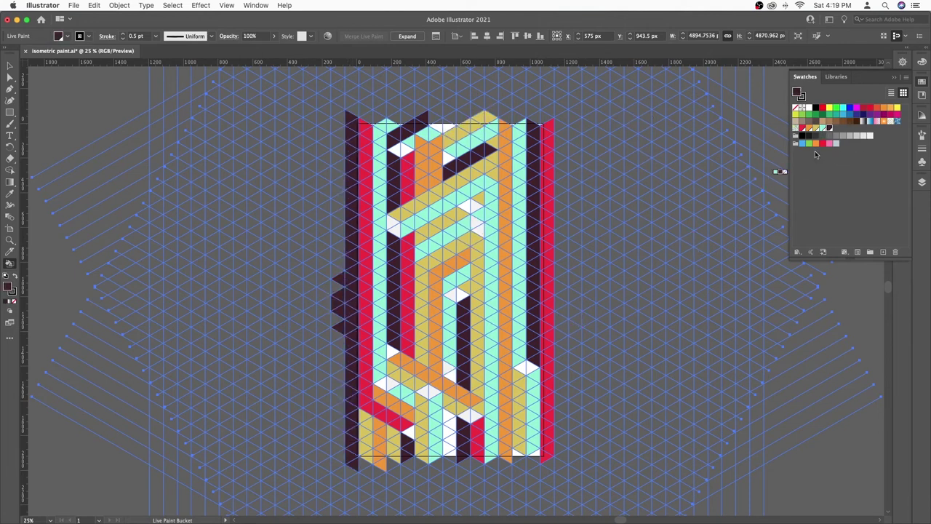
left_click(480, 342)
key("super+z")
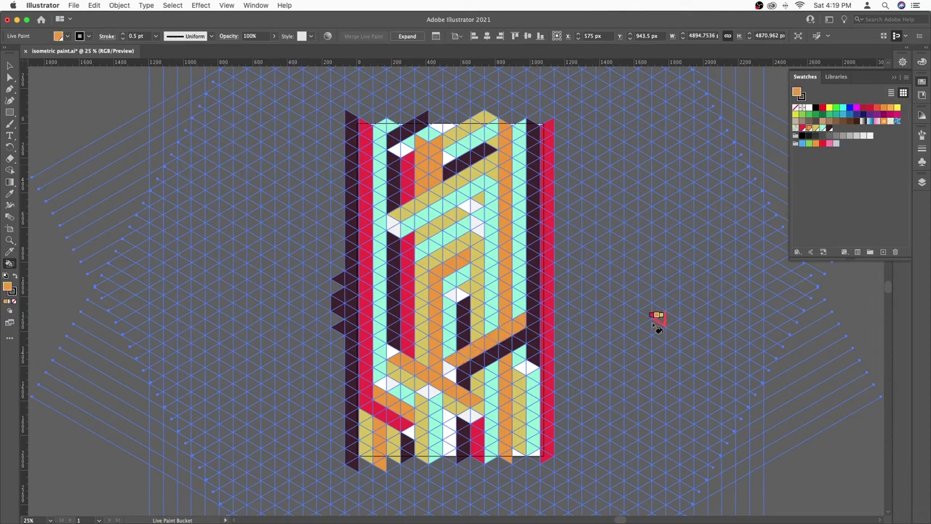
key("Left")
left_click(497, 311)
Step: Paint two faces in the middle of the maze dark purple
key("Right")
key("Right")
scroll(779, 171, "left", 3)
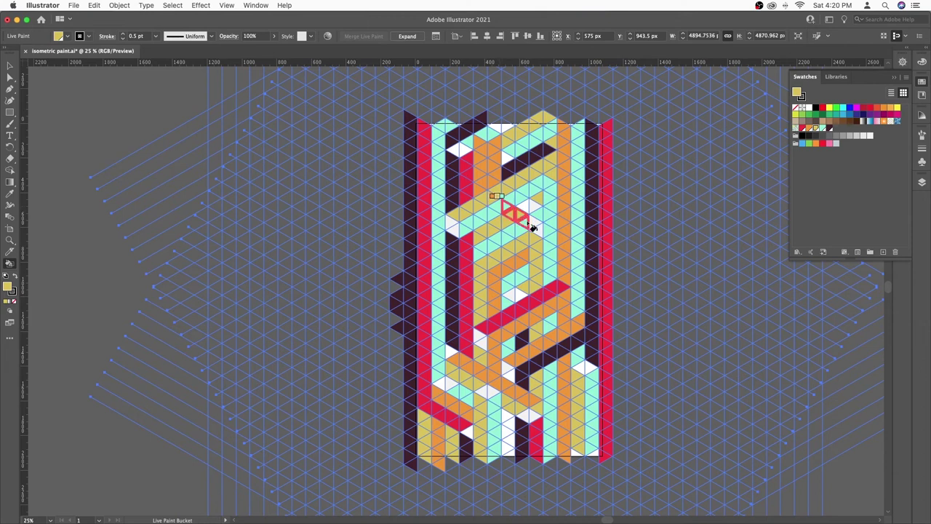
key("Left")
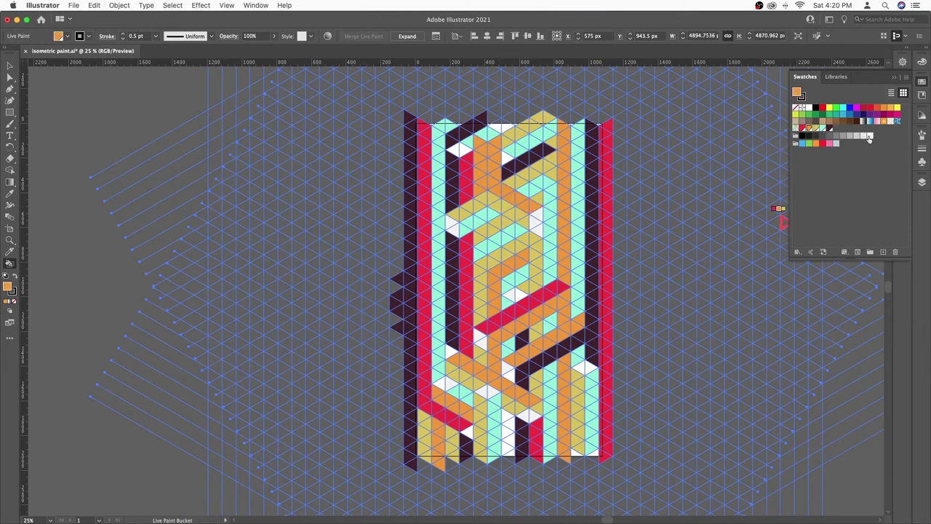
left_click(817, 130)
key("Right")
left_click(445, 283)
left_click(521, 232)
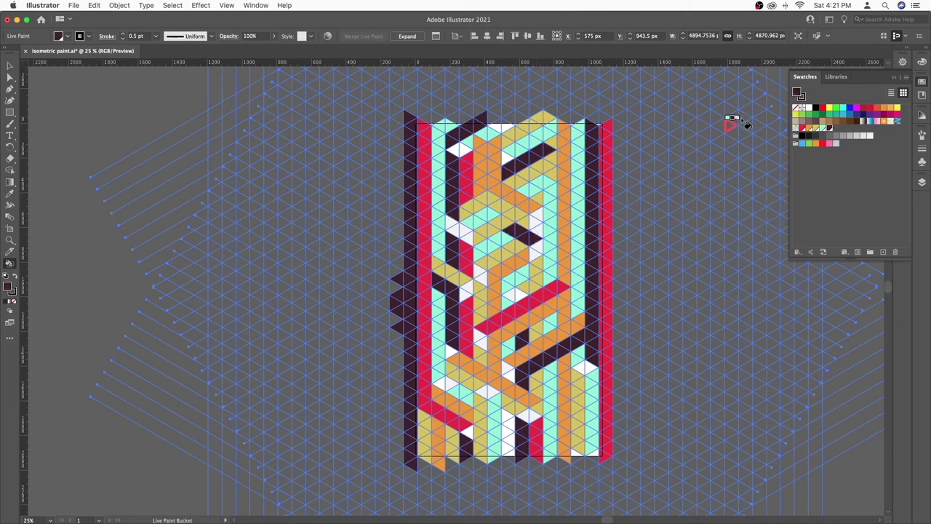
Step: Repaint a strip mint, a face near the top dark purple, and a lower face gold
key("Left")
left_click(483, 167)
key("Right")
left_click(486, 134)
key("Left")
left_click(507, 439)
Step: Paint another face dark purple and the right-column faces red, orange and mint
key("Right")
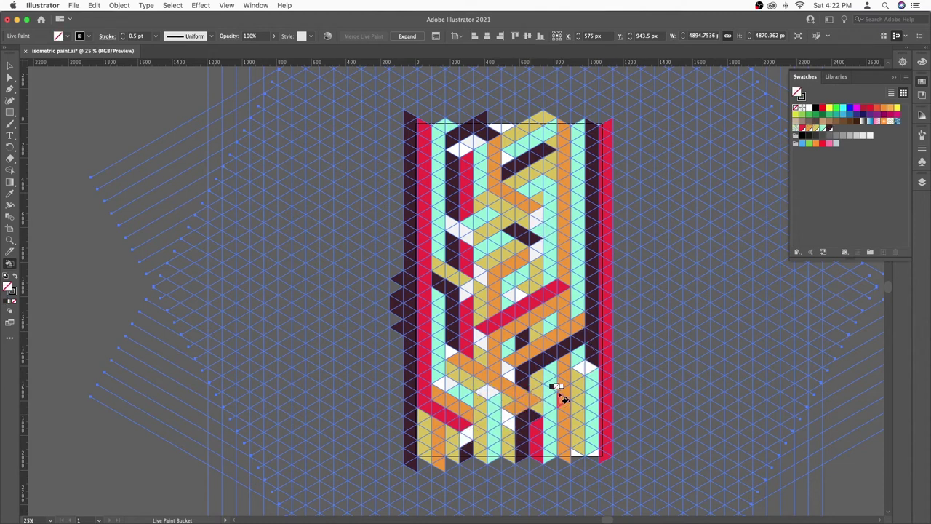
key("Right")
left_click(446, 217)
key("Right")
left_click(584, 191)
key("Left")
key("Left")
key("Left")
left_click(604, 219)
key("Left")
key("Left")
key("Left")
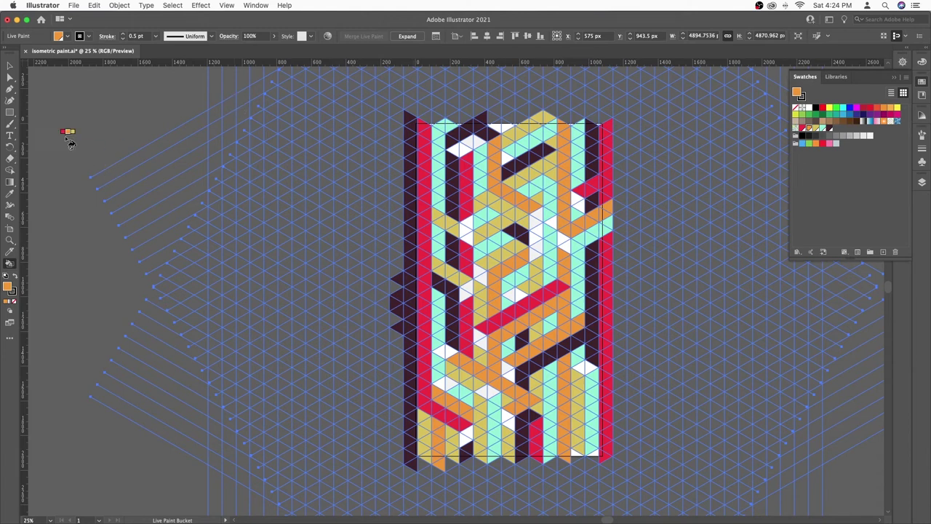
left_click(10, 66)
Step: Set the live-paint maze's stroke weight to 0 to remove the outlines
left_click(154, 34)
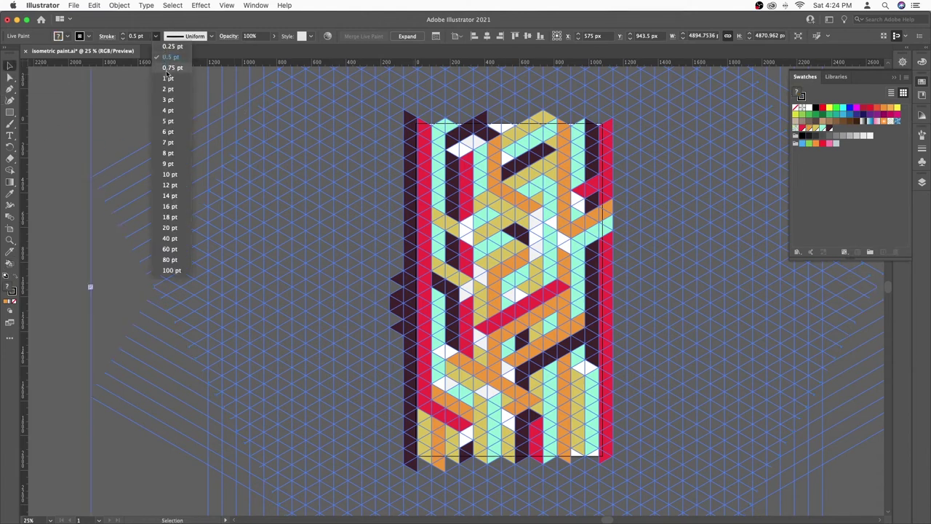
left_click(135, 36)
key("Return")
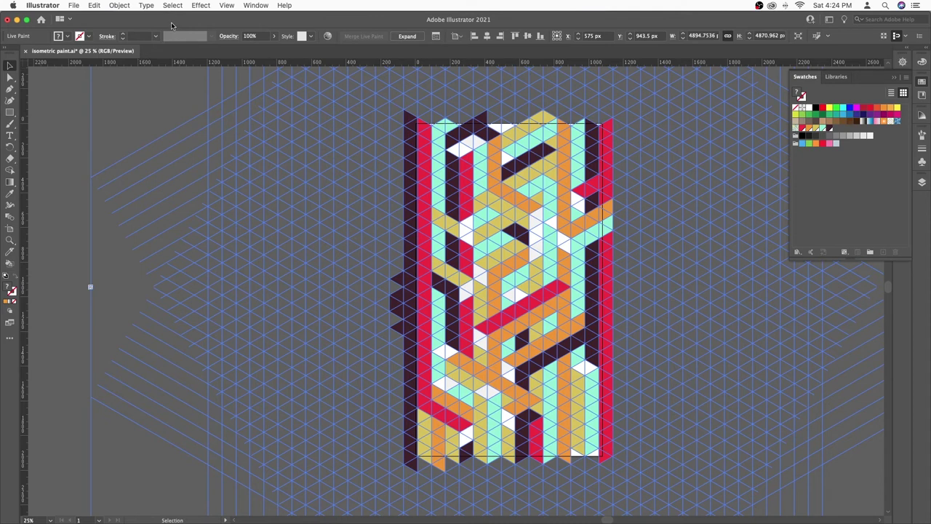
key("super+equal")
key("super+minus")
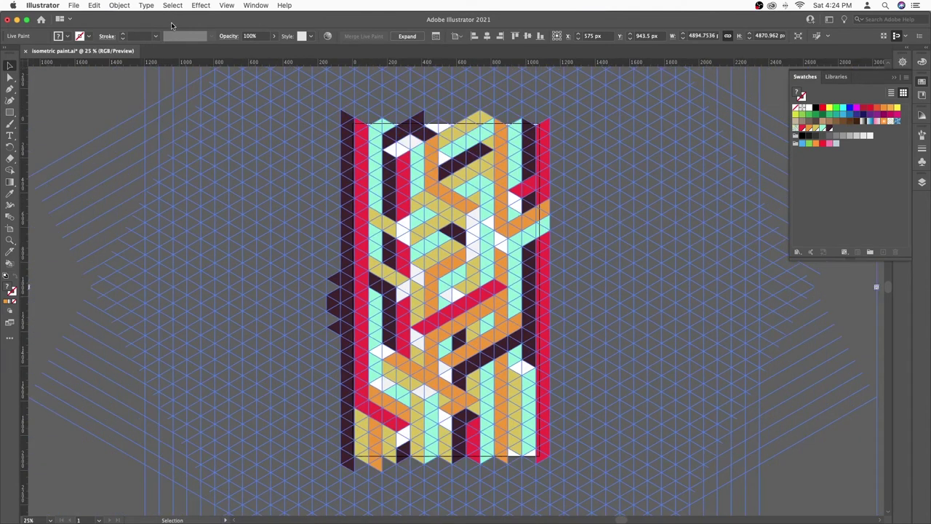
Step: Expand the live paint with Object, Fill and Stroke, then fit the artboard and select all
left_click(121, 5)
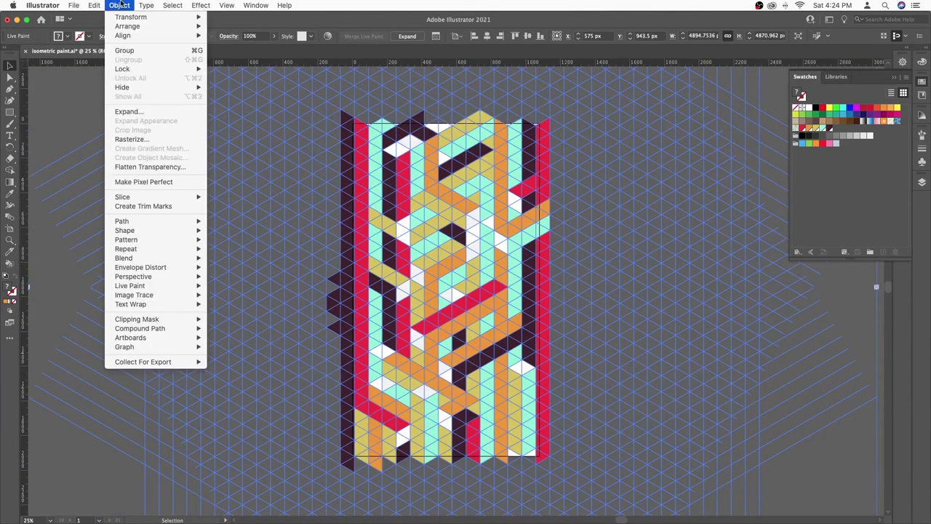
left_click(131, 114)
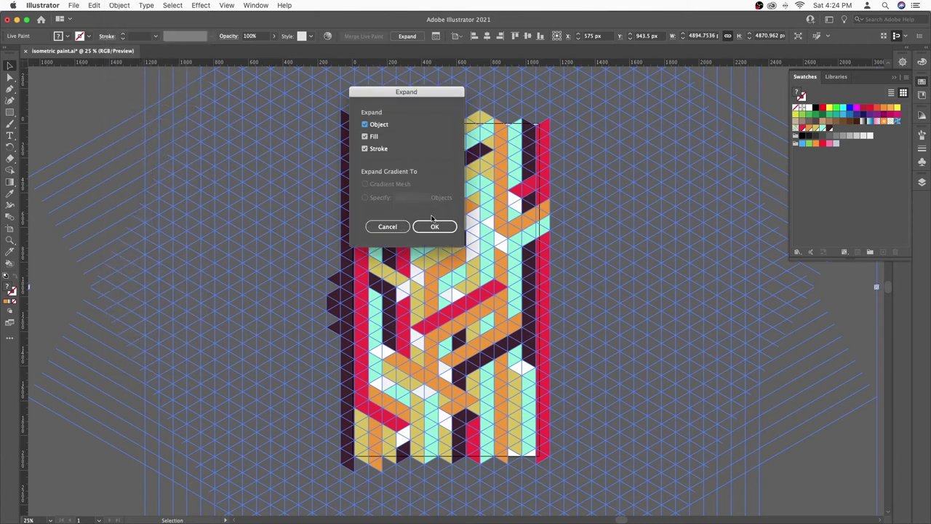
left_click(434, 226)
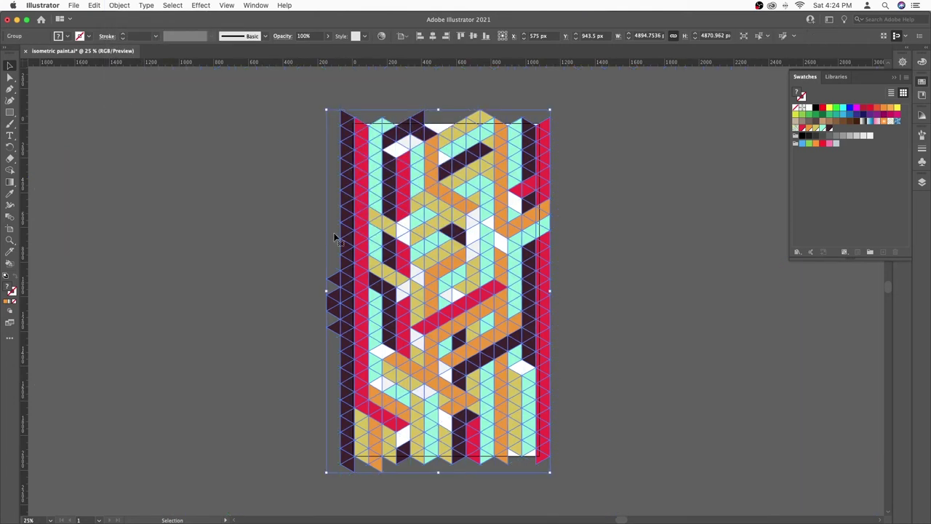
left_click(230, 243)
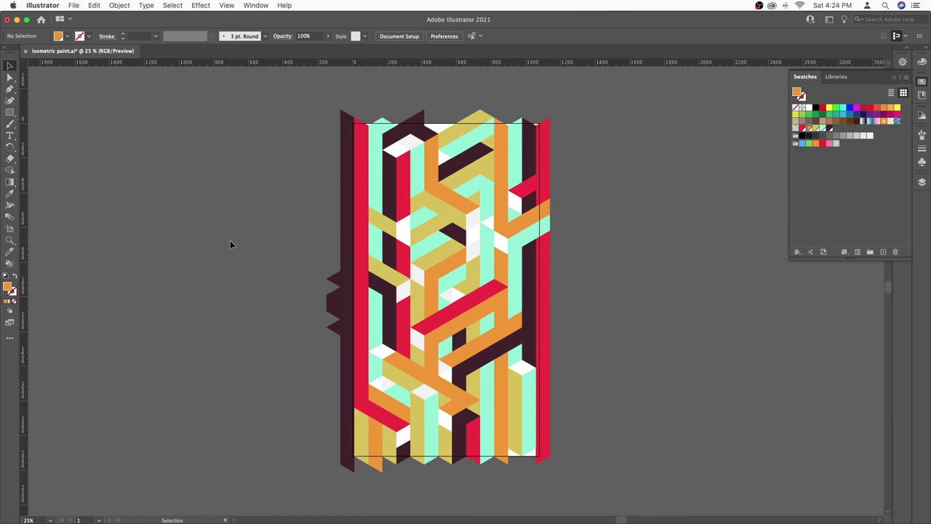
key("ctrl+0")
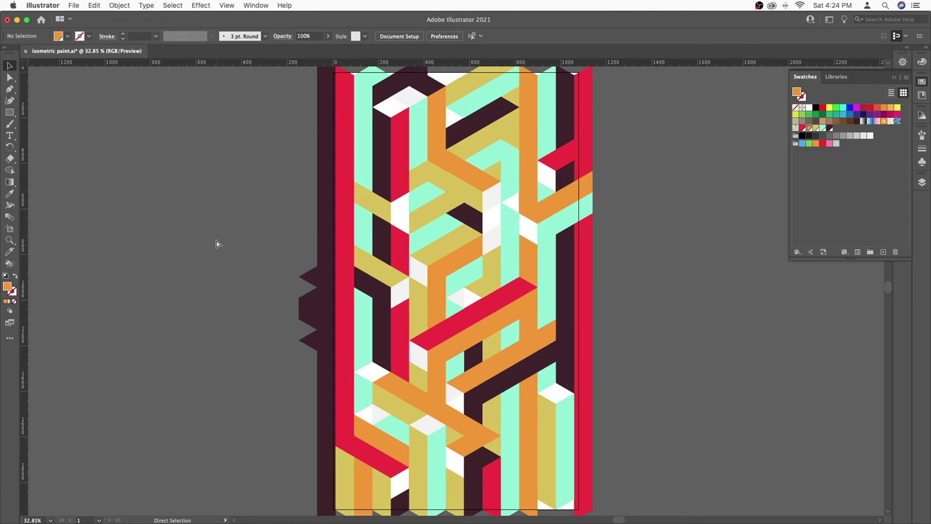
key("ctrl+a")
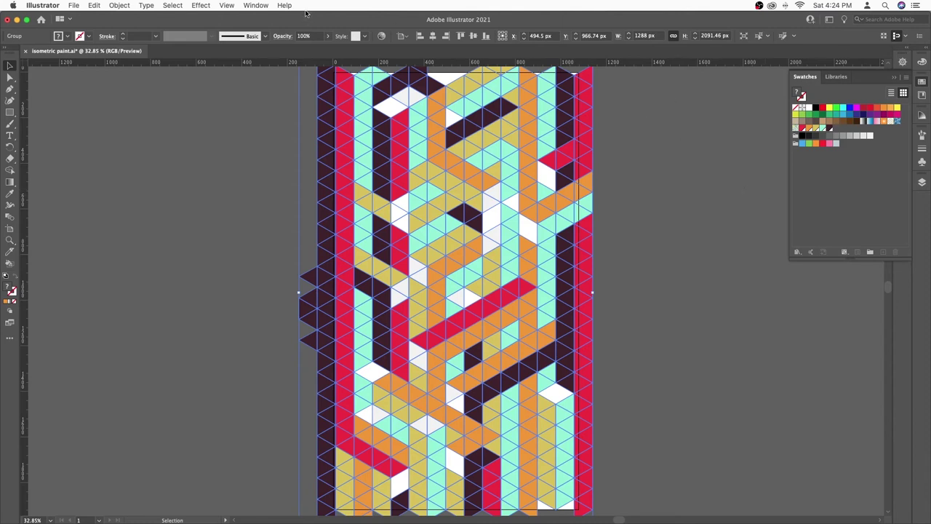
Step: Merge the coloured faces with Pathfinder Merge, then reselect all the artwork
left_click(262, 6)
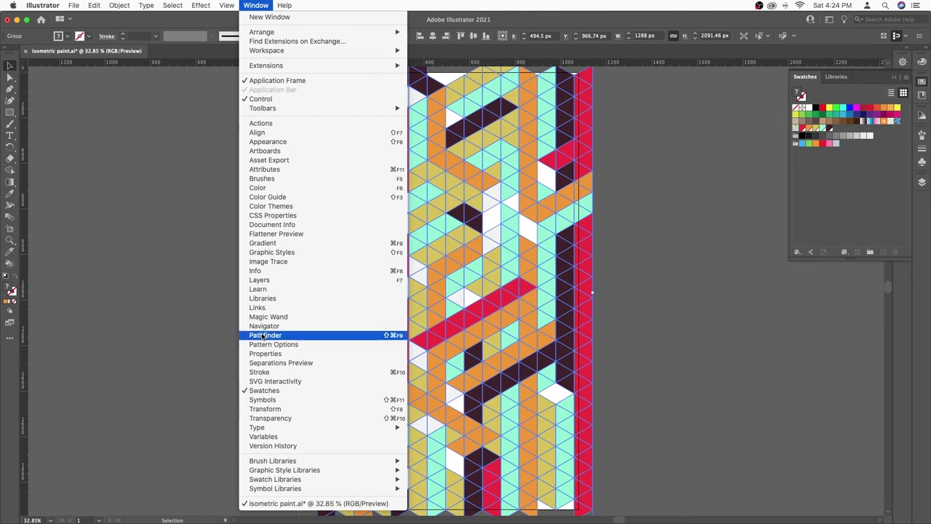
left_click(333, 320)
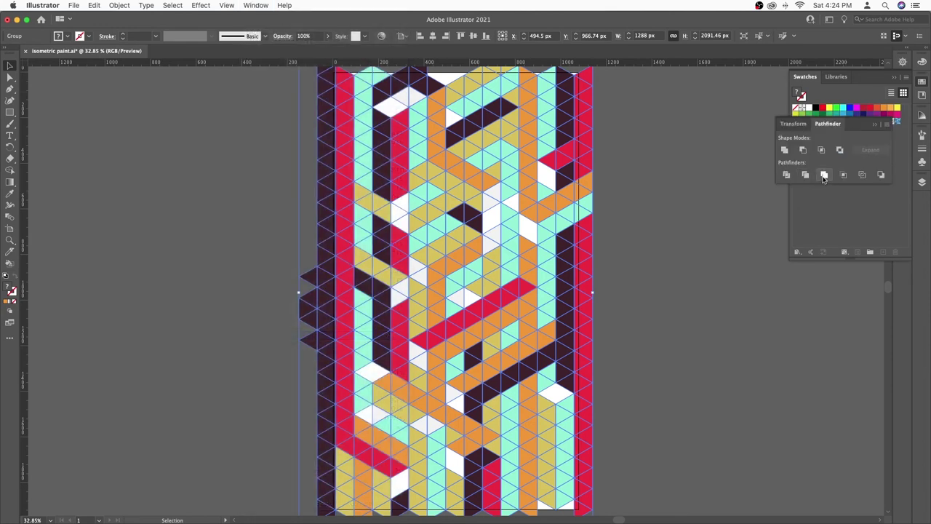
left_click(824, 175)
left_click(662, 248)
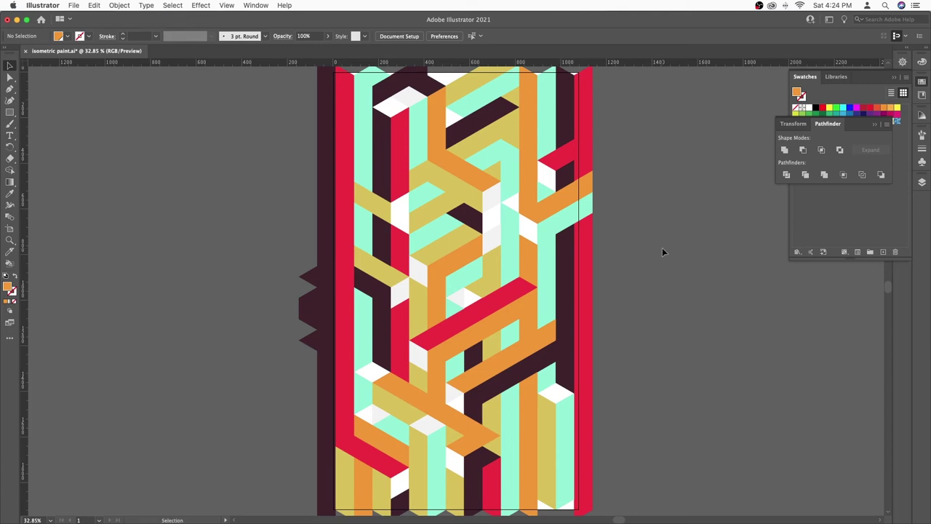
key("super+a")
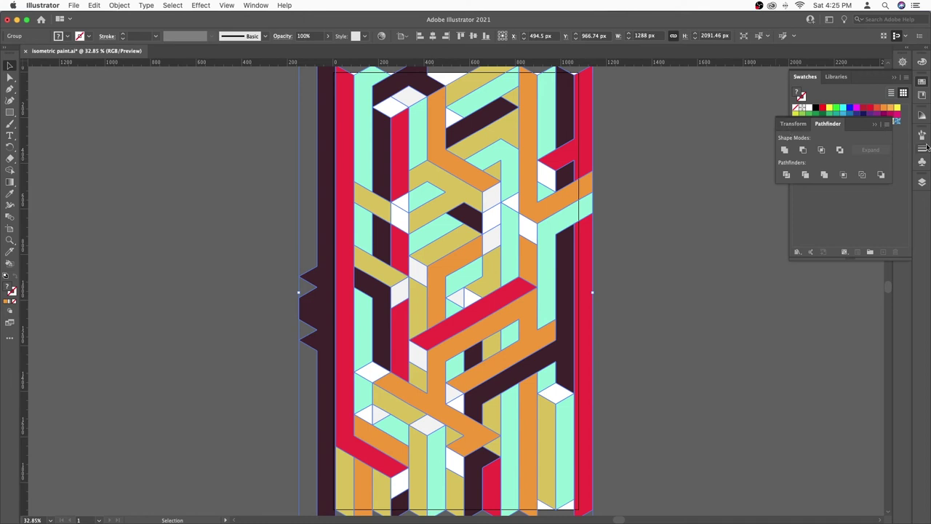
Step: Close the Pathfinder panel and bring up the Swatches panel
left_click(922, 82)
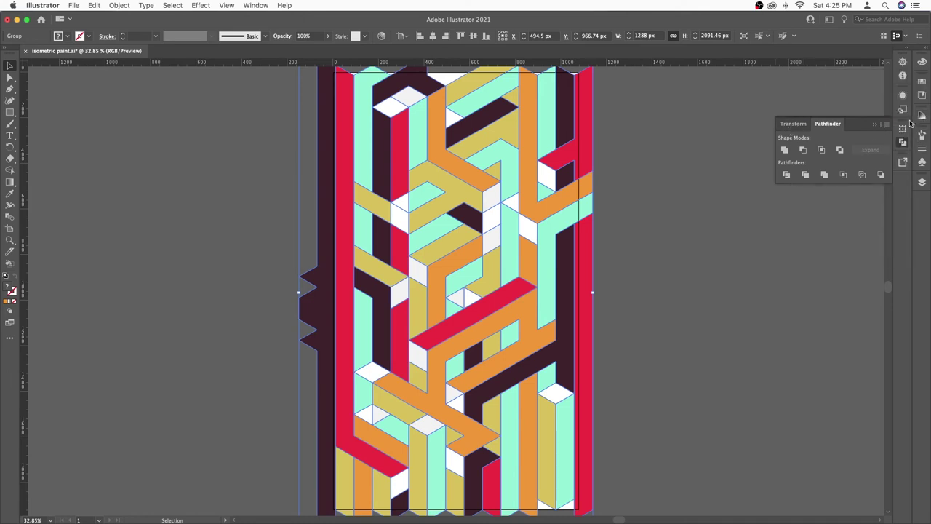
left_click(903, 141)
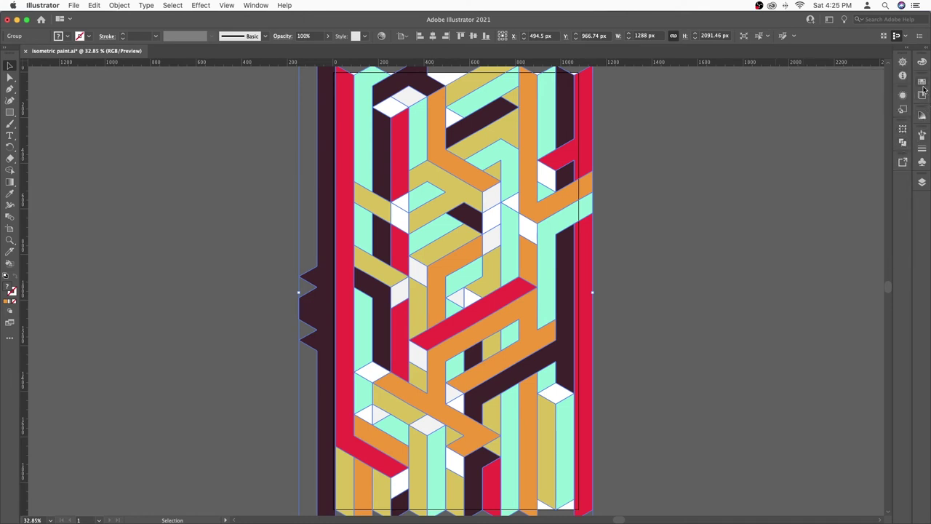
left_click(922, 87)
left_click(201, 5)
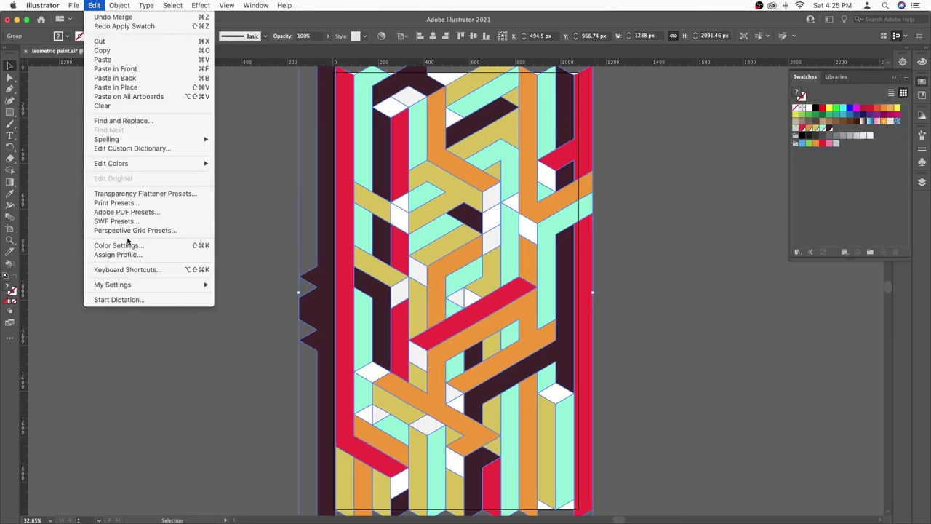
Step: Open Recolor Artwork, move the dialog aside, and rotate the colours around the wheel
mouse_move(110, 162)
left_click(232, 166)
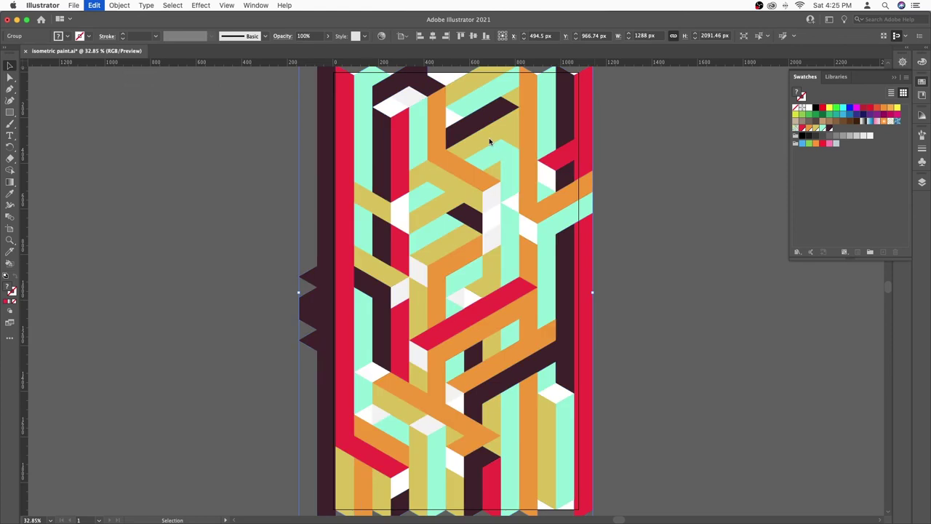
left_click_drag(459, 148, 209, 124)
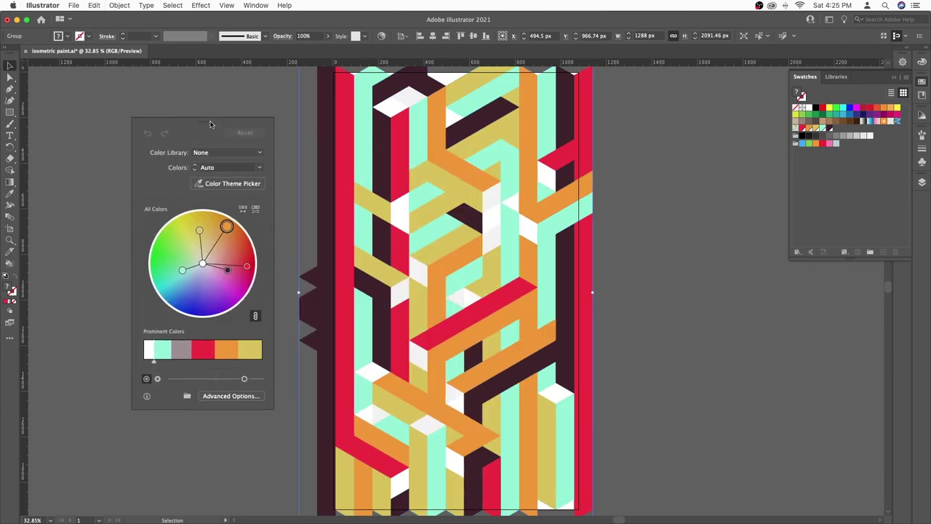
mouse_move(227, 228)
left_mouse_down()
mouse_move(227, 297)
mouse_move(205, 295)
left_mouse_up()
left_click(260, 153)
left_click(177, 177)
key("Tab")
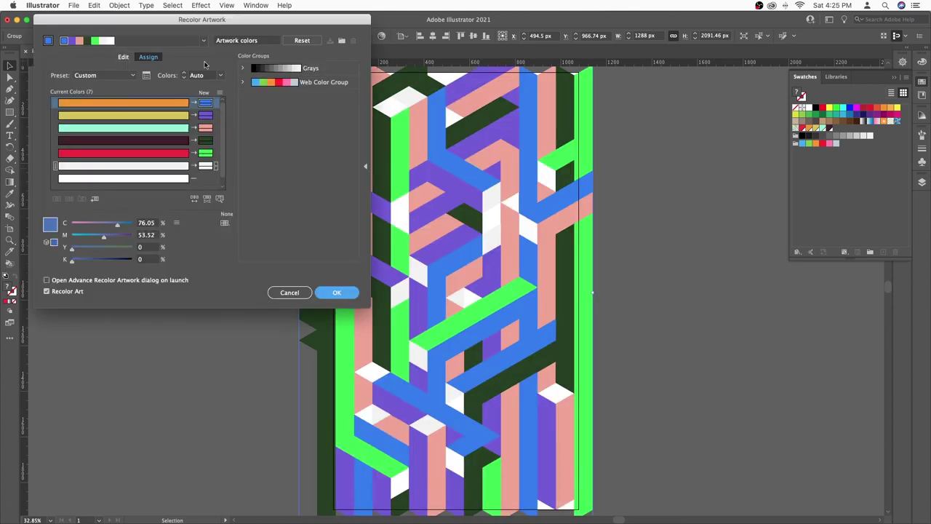
Step: Adjust the wheel handles to darken the blue and soften the palette into pale pastels
left_click(124, 57)
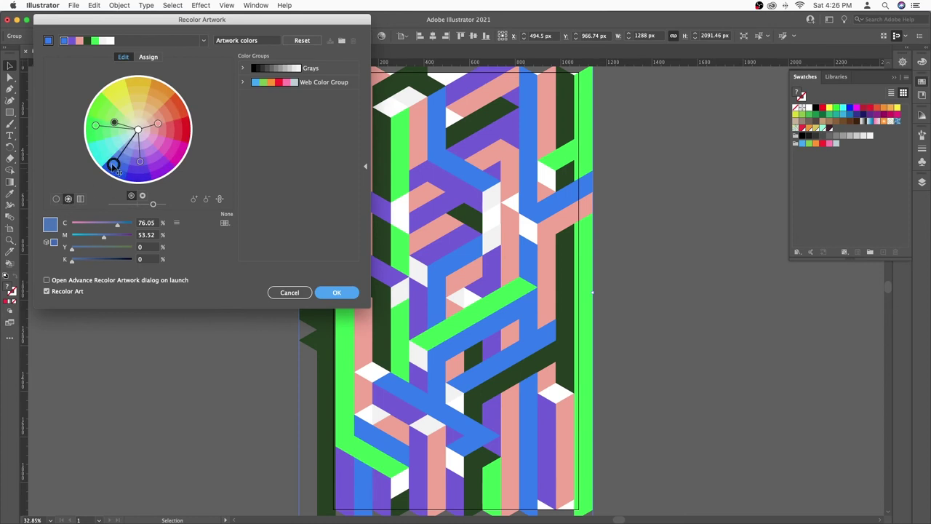
left_click_drag(117, 166, 119, 163)
left_click(152, 59)
left_click(123, 58)
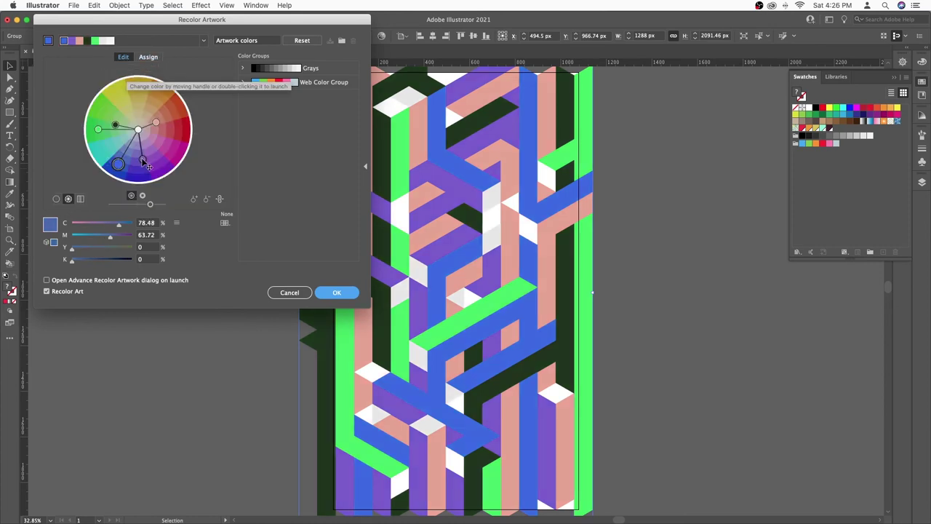
left_click_drag(143, 162, 143, 144)
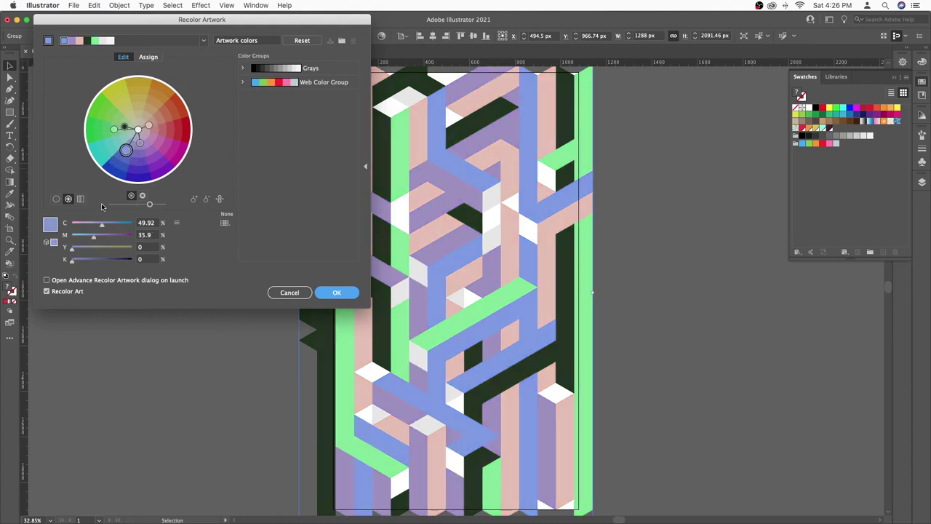
left_click(80, 198)
left_click(56, 199)
mouse_move(142, 146)
left_mouse_down()
mouse_move(152, 138)
mouse_move(129, 131)
mouse_move(123, 144)
left_mouse_up()
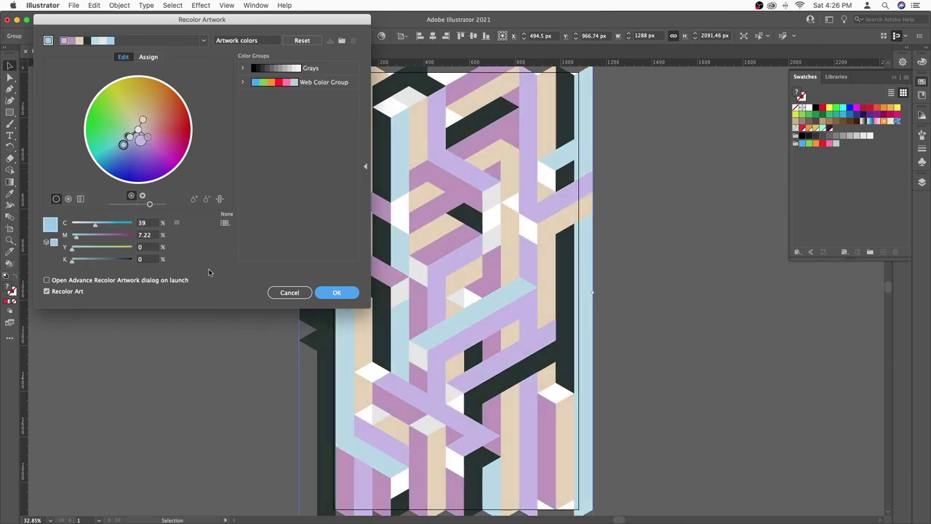
Step: Limit the colours to the TRUMATCH library, spread them into saturated hues, and apply
left_click(224, 225)
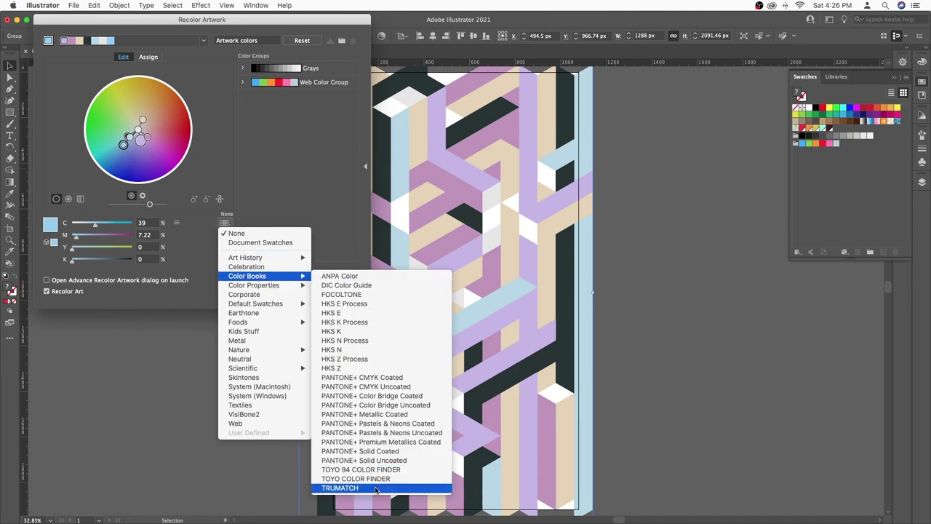
left_click(342, 487)
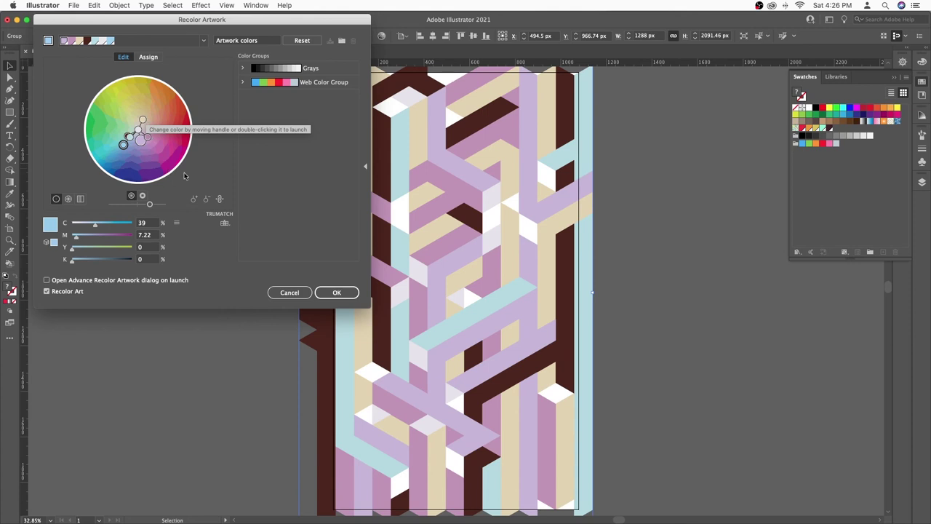
left_click_drag(142, 148, 108, 136)
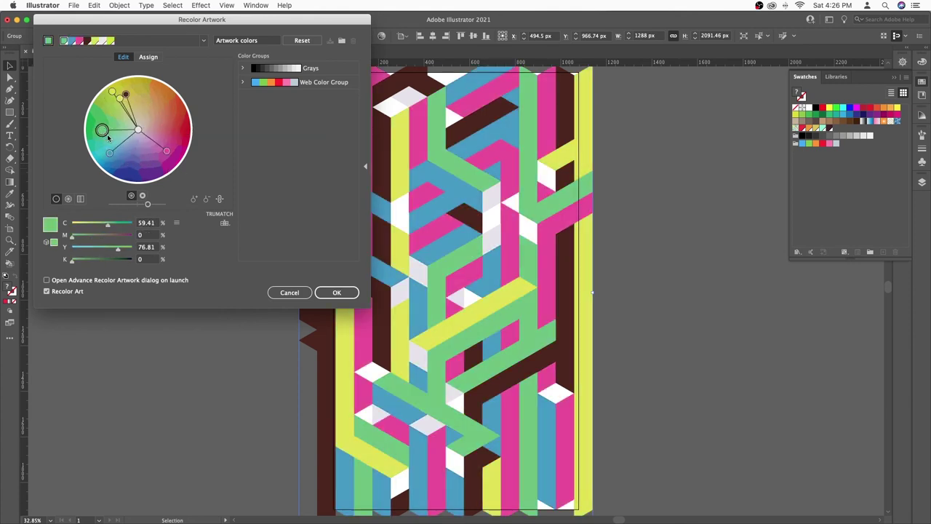
left_click(336, 292)
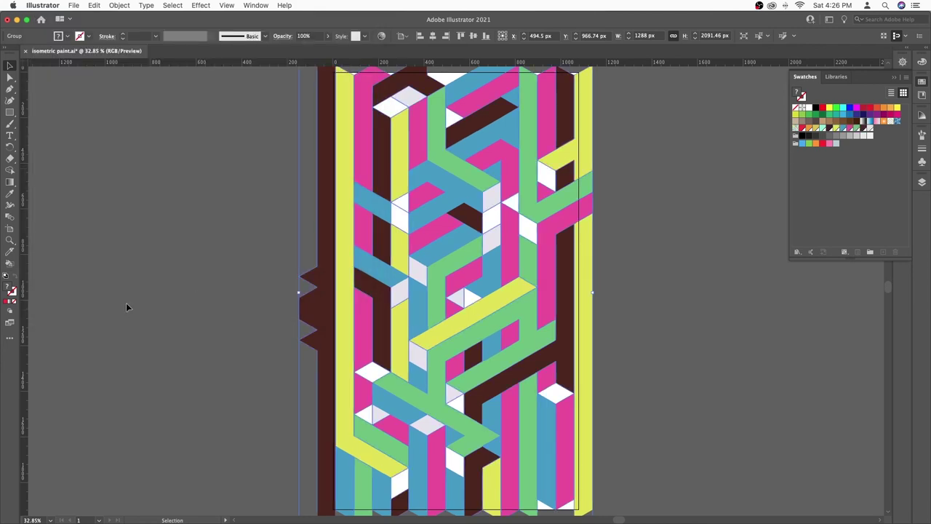
Step: Draw a 1080 × 1920 px rectangle with unlinked proportions, centred on the artboard
left_click(126, 305)
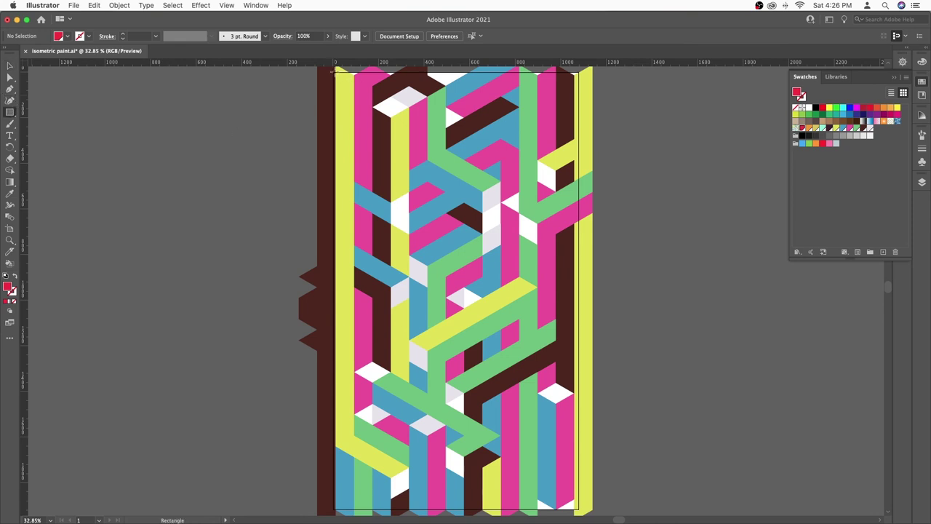
left_click_drag(333, 71, 549, 412)
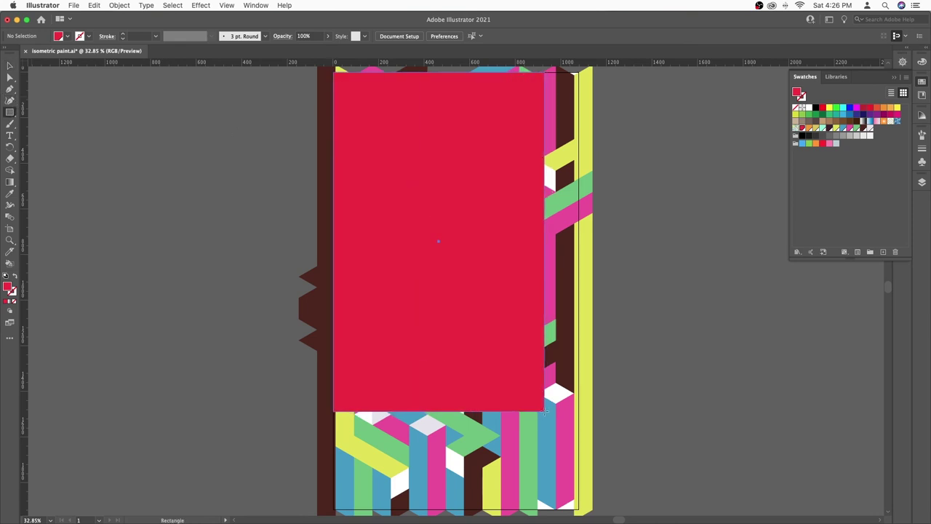
left_click(9, 67)
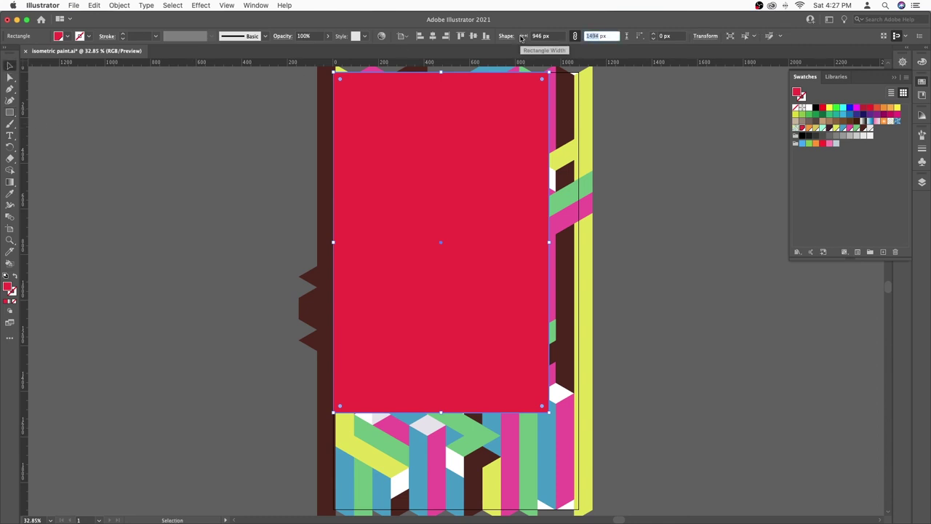
left_click(575, 36)
left_click(546, 36)
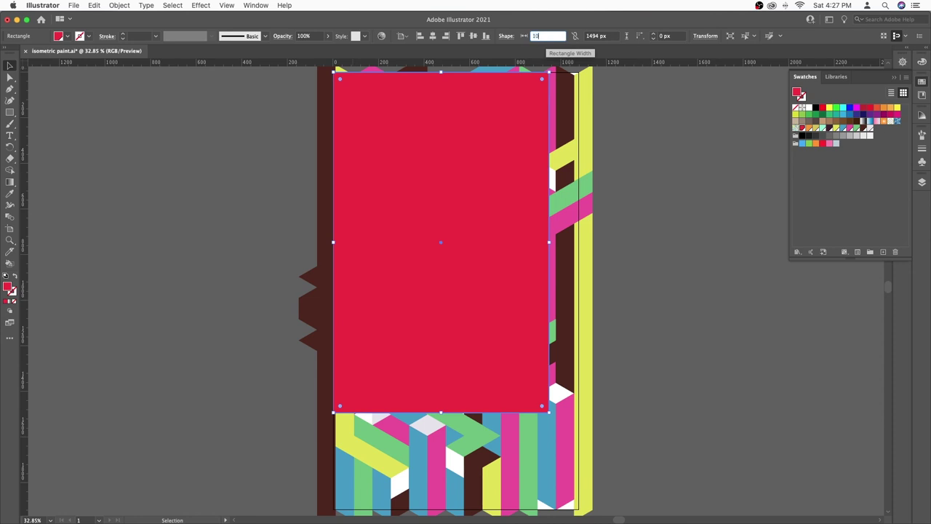
type("80")
key("Tab")
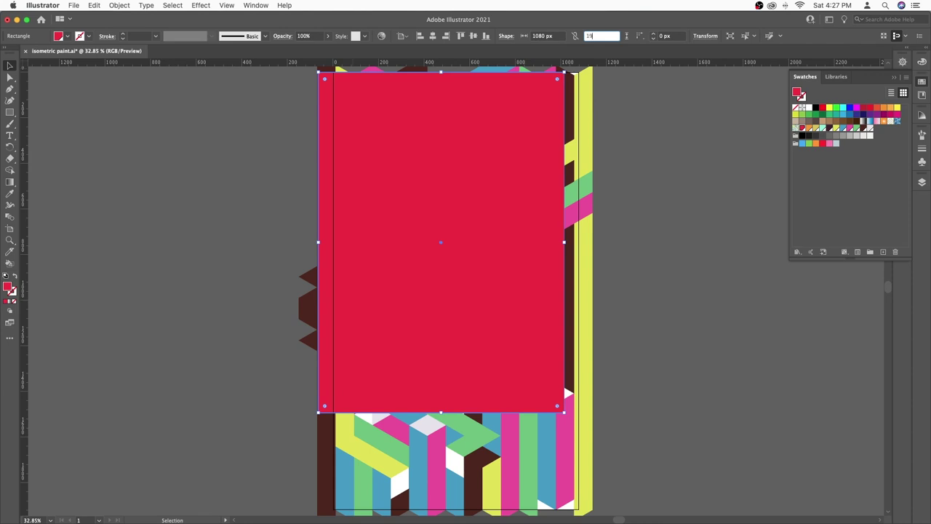
type("20")
key("Return")
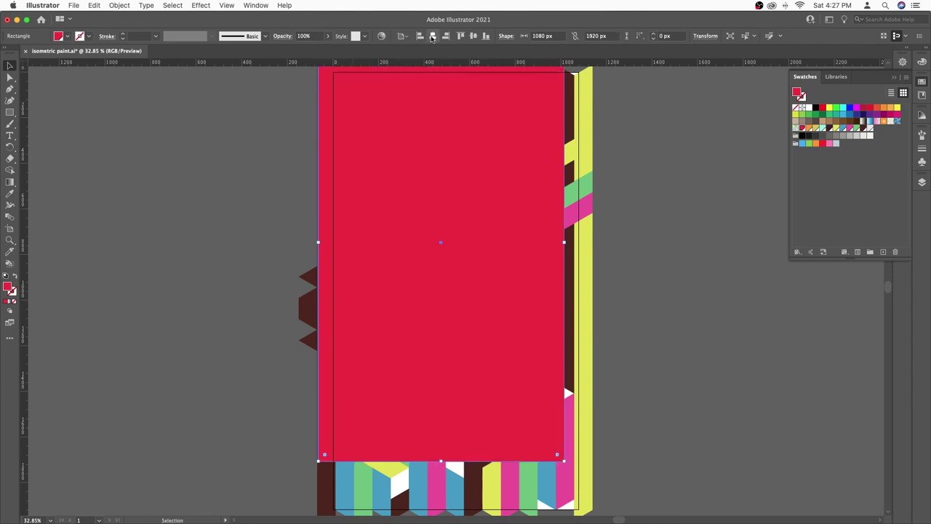
left_click(434, 35)
left_click(473, 35)
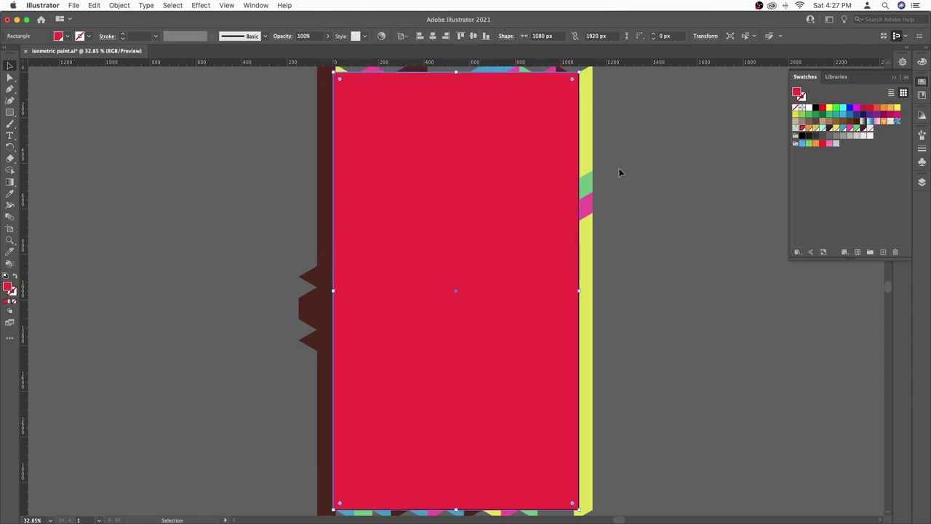
Step: Select the pattern and rectangle together and make a clipping mask
left_click(642, 180)
key("ctrl+a")
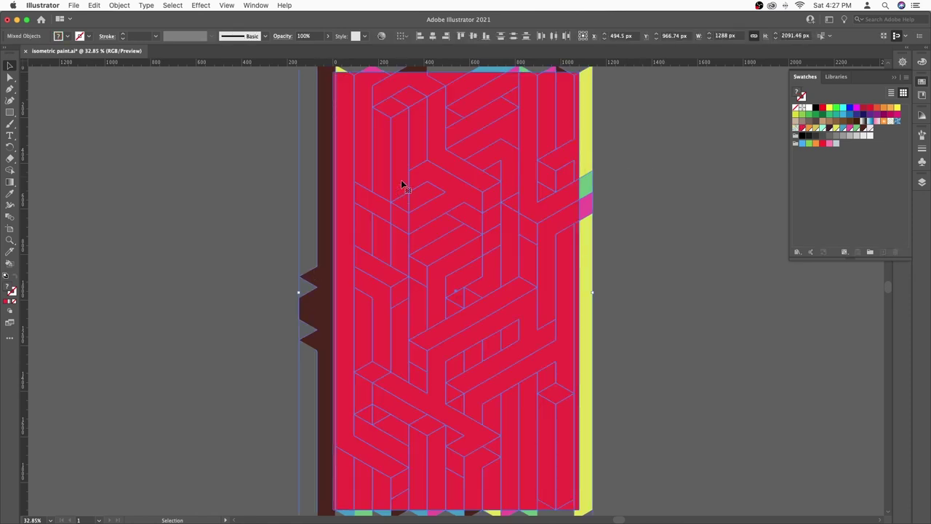
right_click(402, 183)
left_click(443, 268)
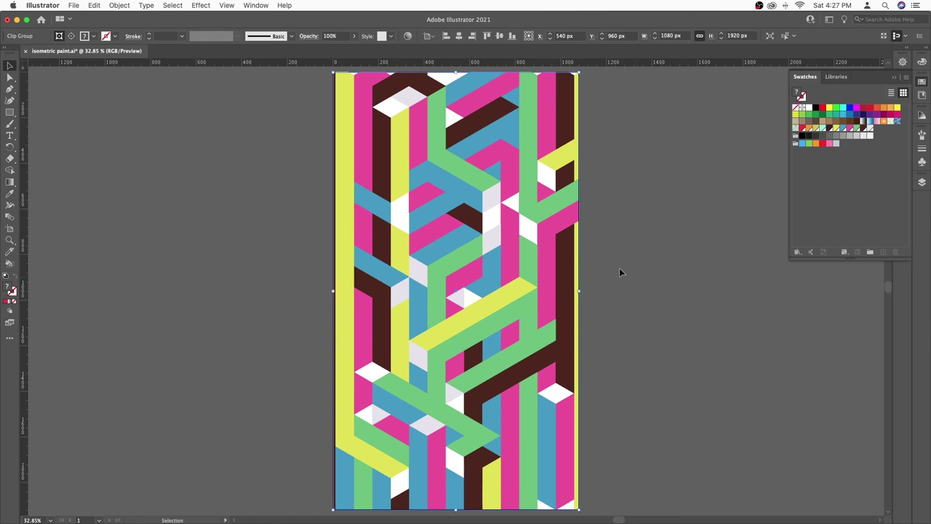
key("a")
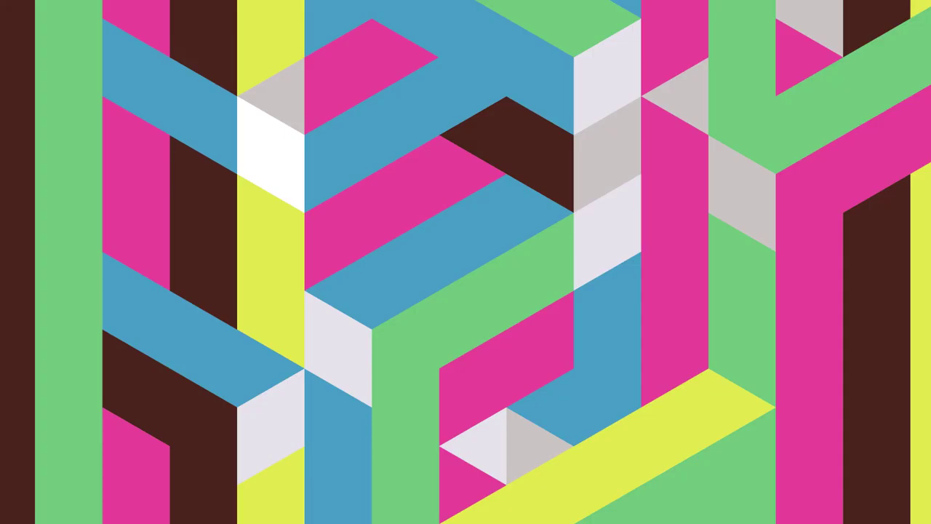